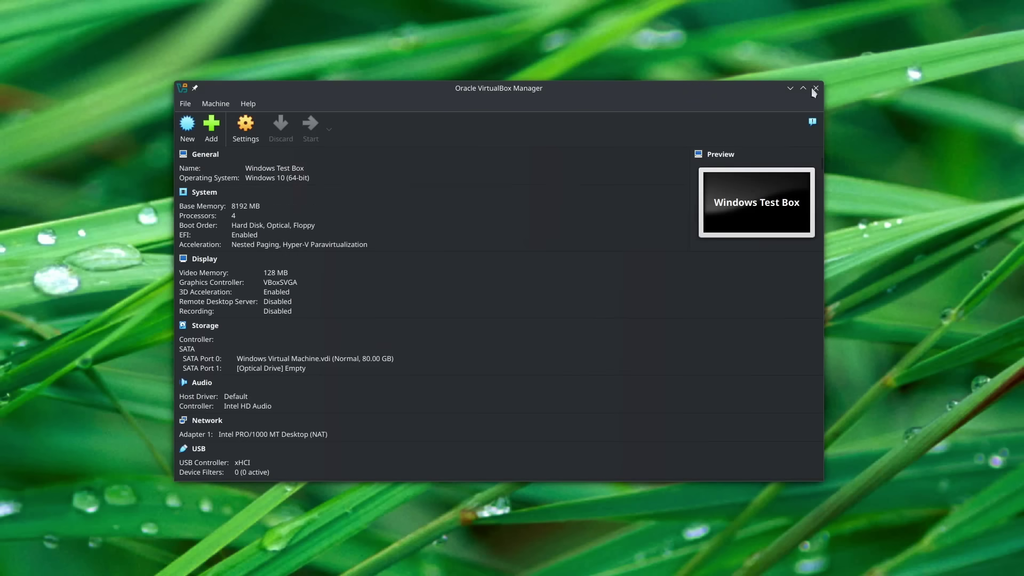
Minimize VirtualBox Manager and sign in to the Windows 10 guest with the account password.
click(790, 88)
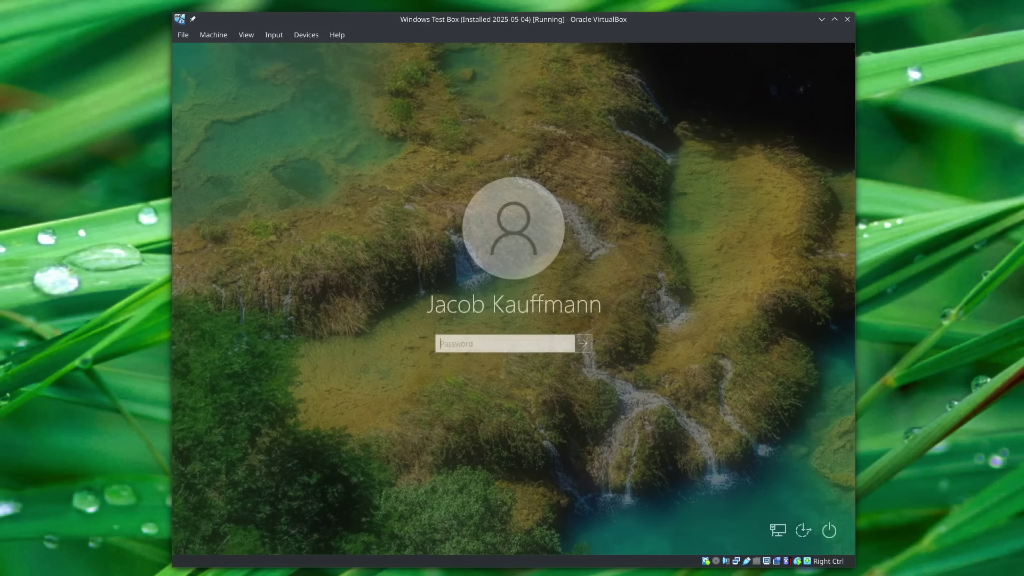
text(•••••)
key(Return)
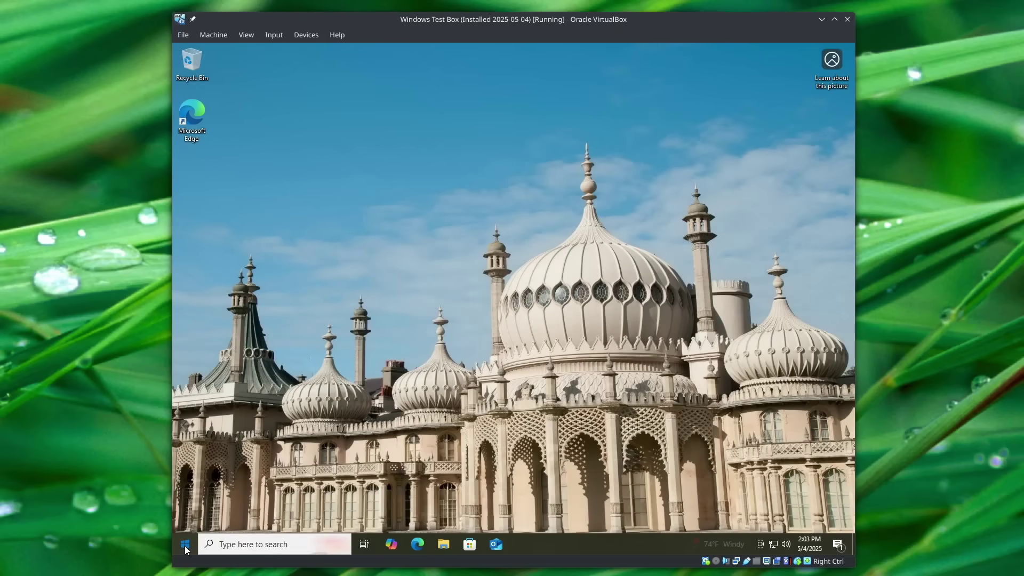
Launch Windows Settings from the Start menu and enlarge its window.
click(185, 544)
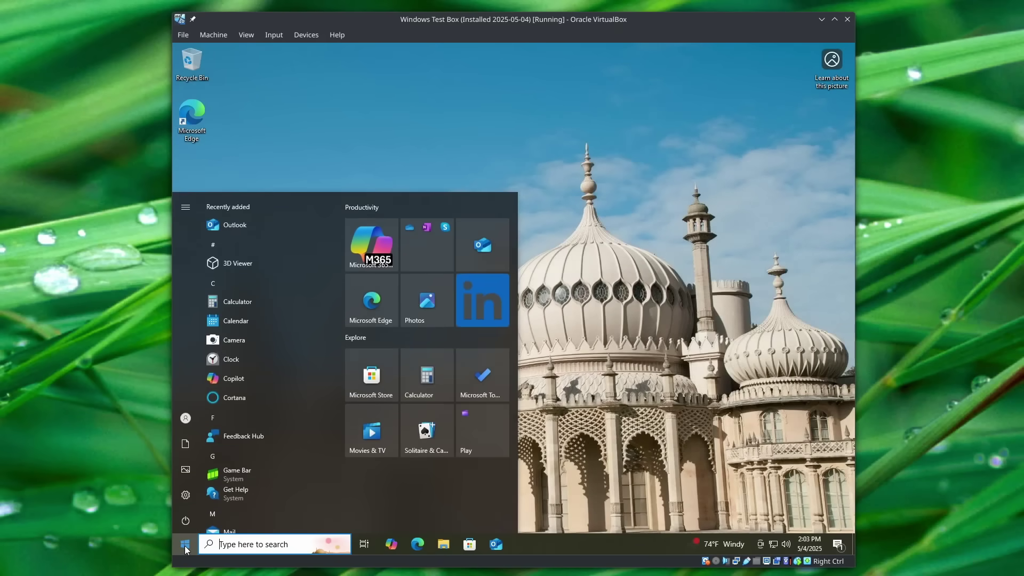
click(182, 498)
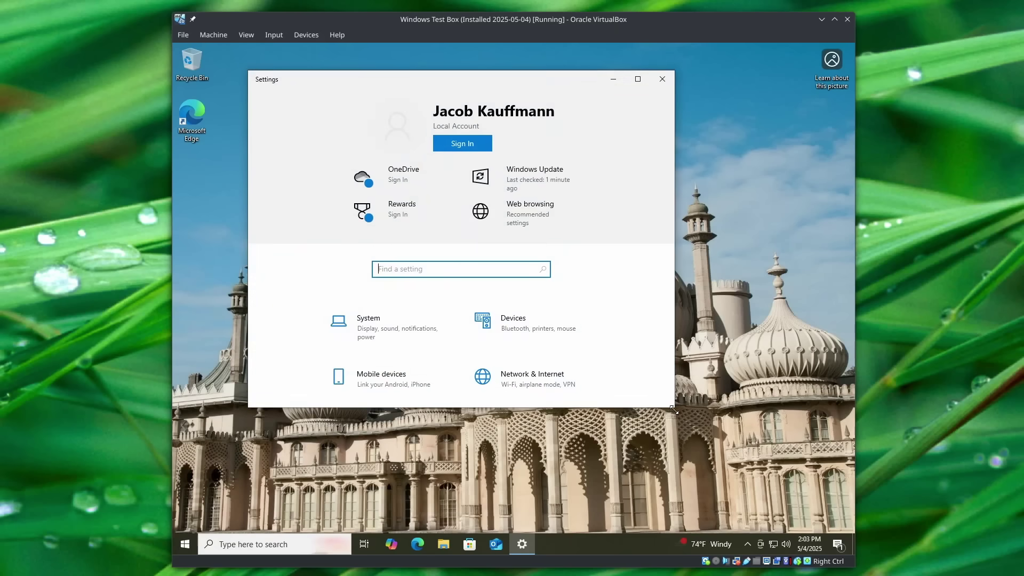
drag(676, 410, 793, 472)
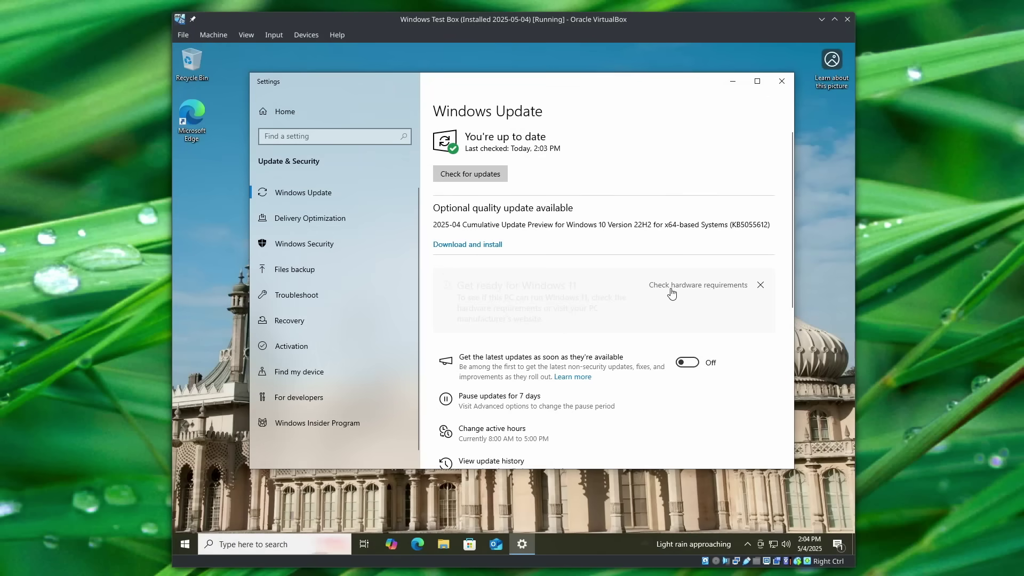
Follow the Windows 11 hardware requirements link in Edge and download the PC Health Check installer.
click(671, 291)
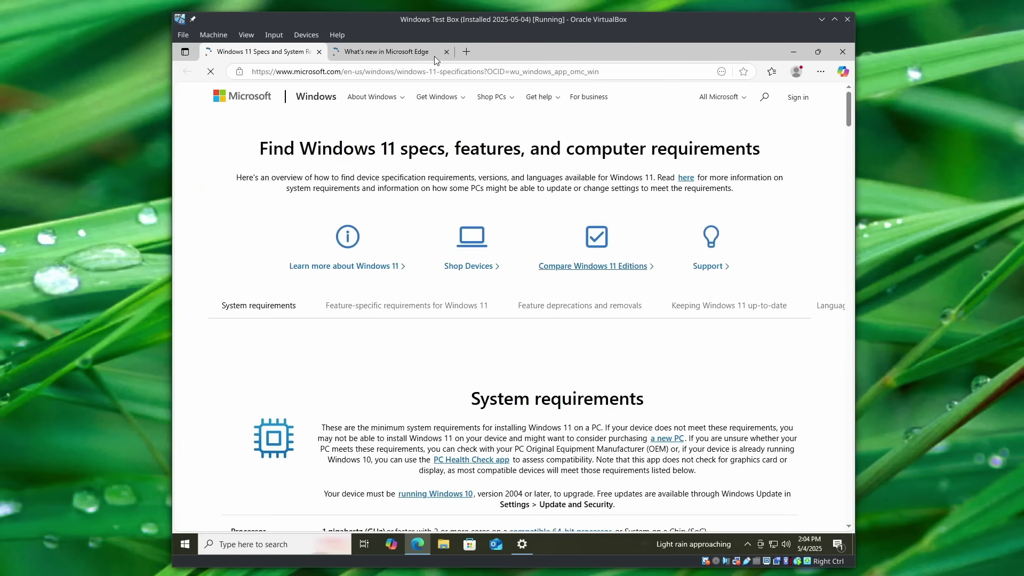
middle_click(427, 53)
scroll(673, 320, down, 5)
scroll(673, 320, up, 6)
scroll(546, 187, down, 1)
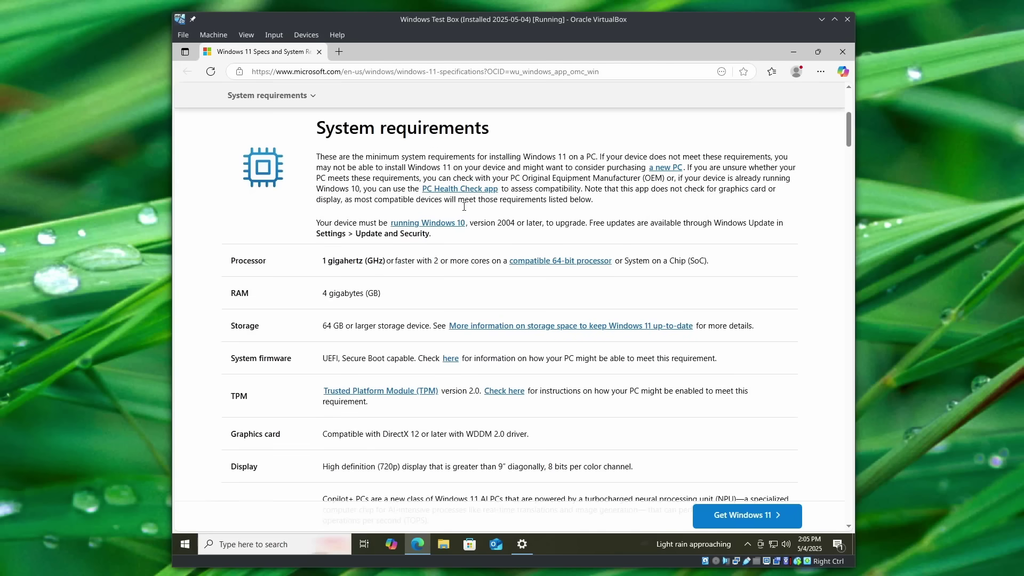
click(499, 192)
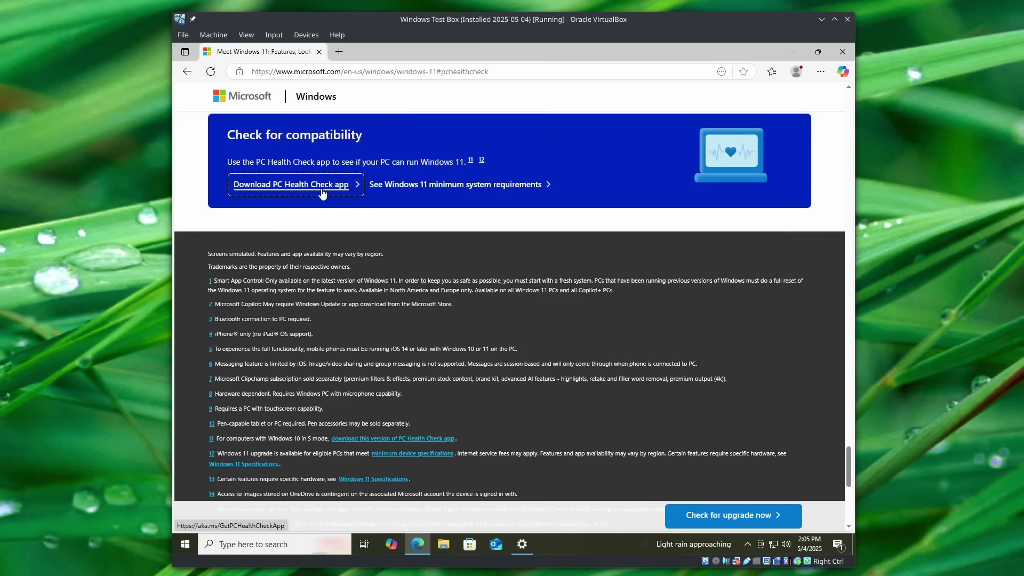
click(321, 187)
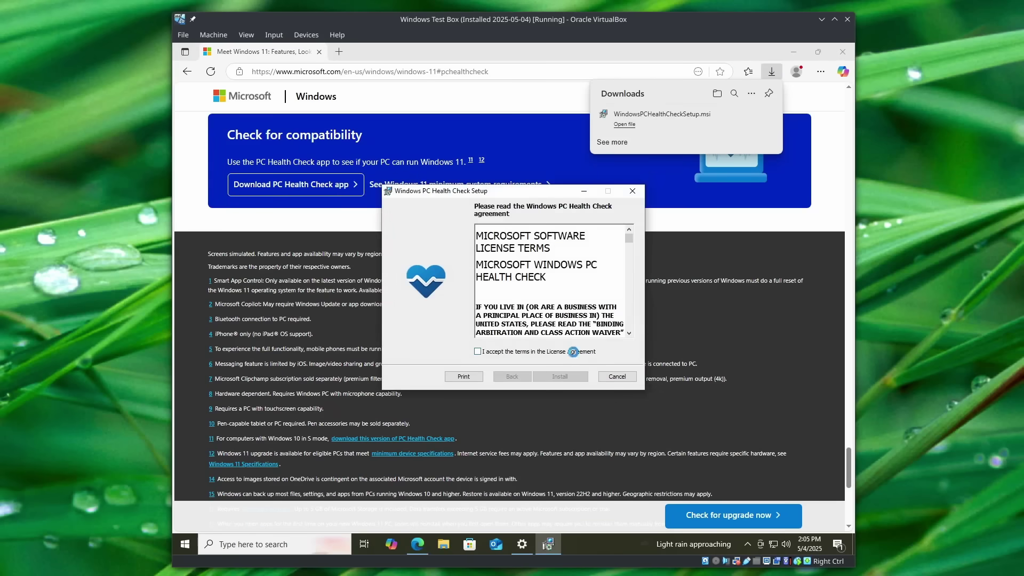
Accept the license terms and install PC Health Check, moving Settings out of the way.
click(574, 353)
click(559, 376)
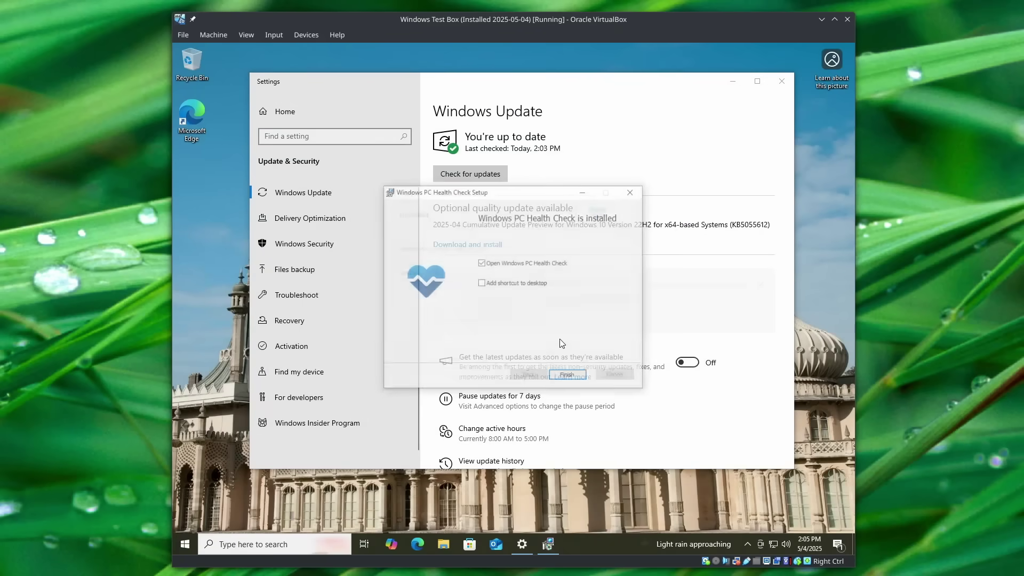
click(567, 375)
click(733, 81)
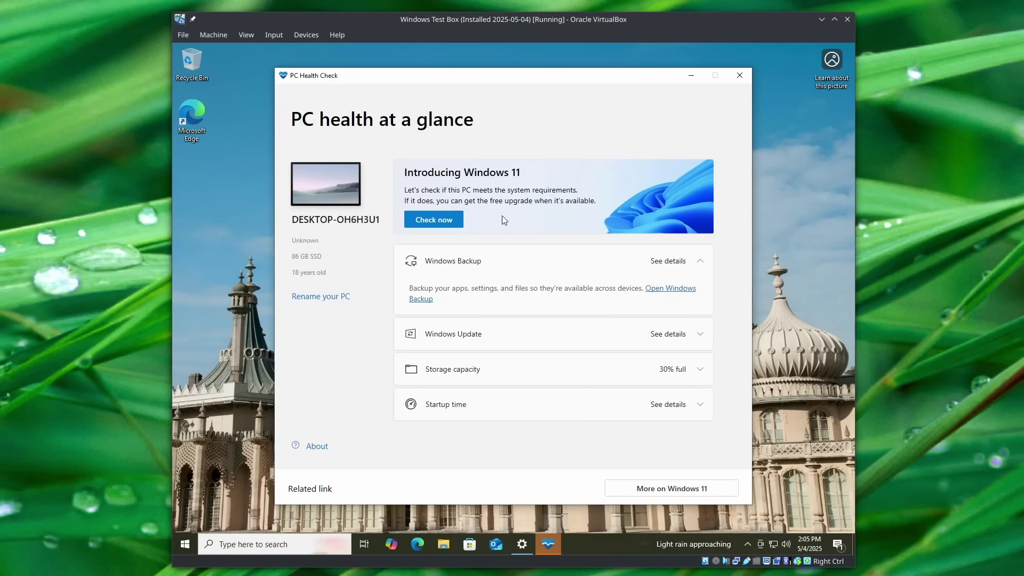
Run the Windows 11 check and review its failures: TPM 2.0 not detected, unsupported processor.
click(455, 227)
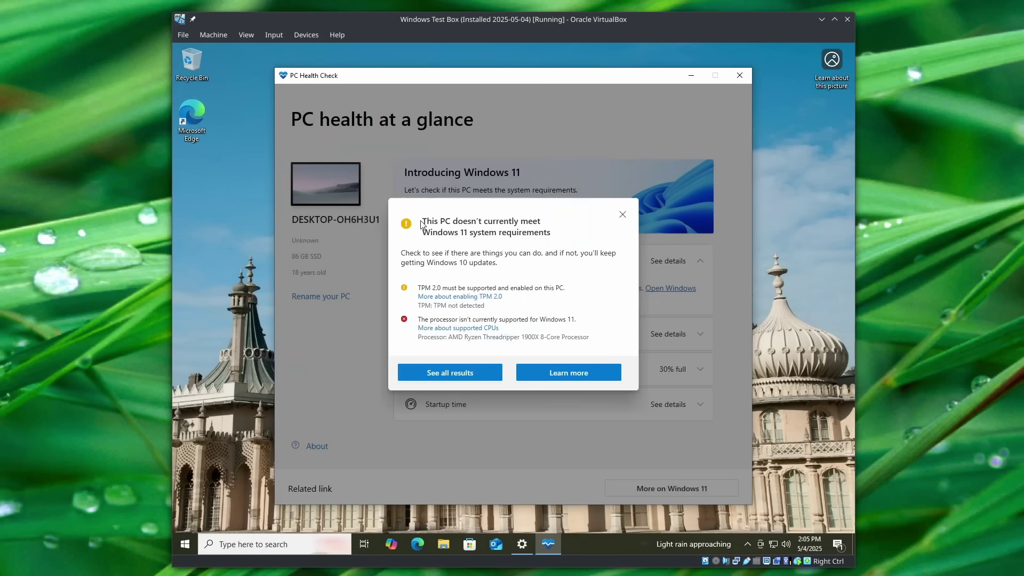
drag(422, 220, 542, 234)
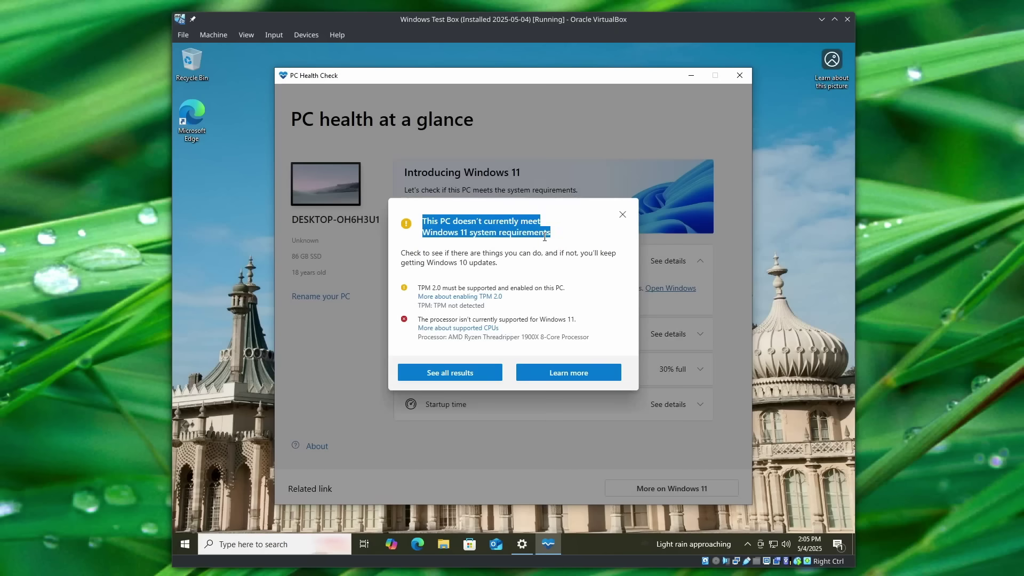
click(507, 250)
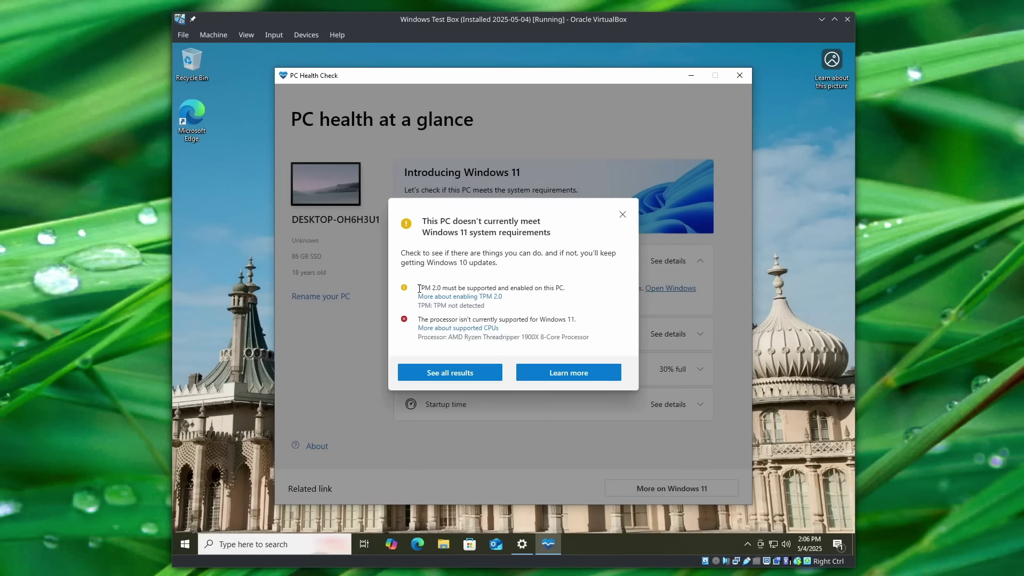
drag(419, 288, 567, 285)
click(567, 285)
drag(422, 307, 491, 308)
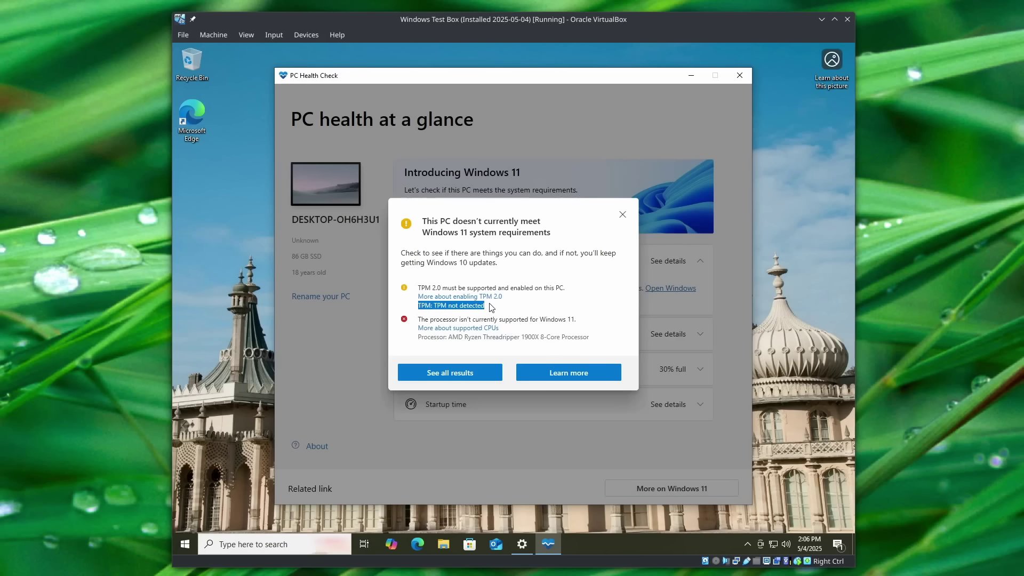
click(491, 308)
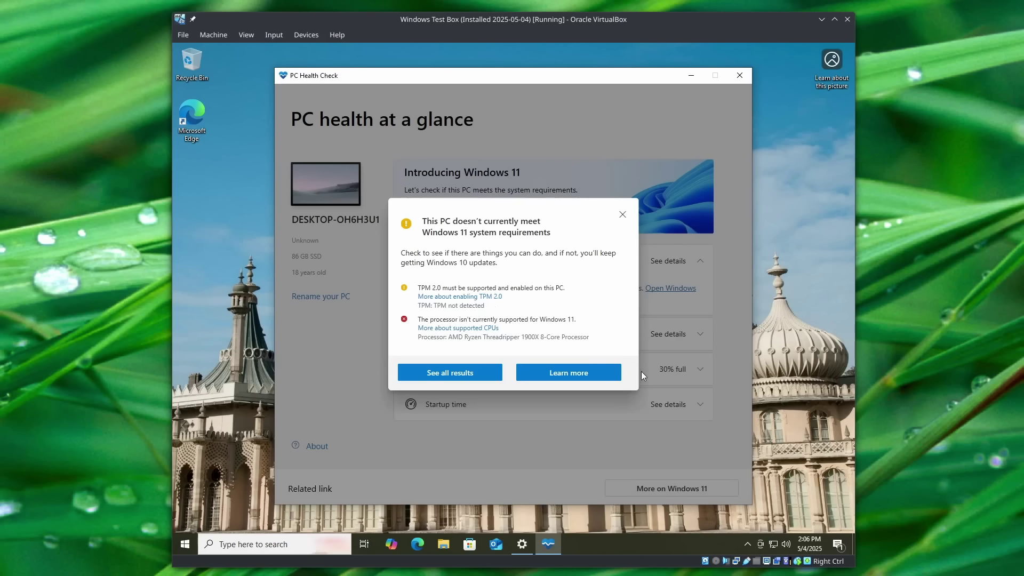
drag(449, 336, 568, 334)
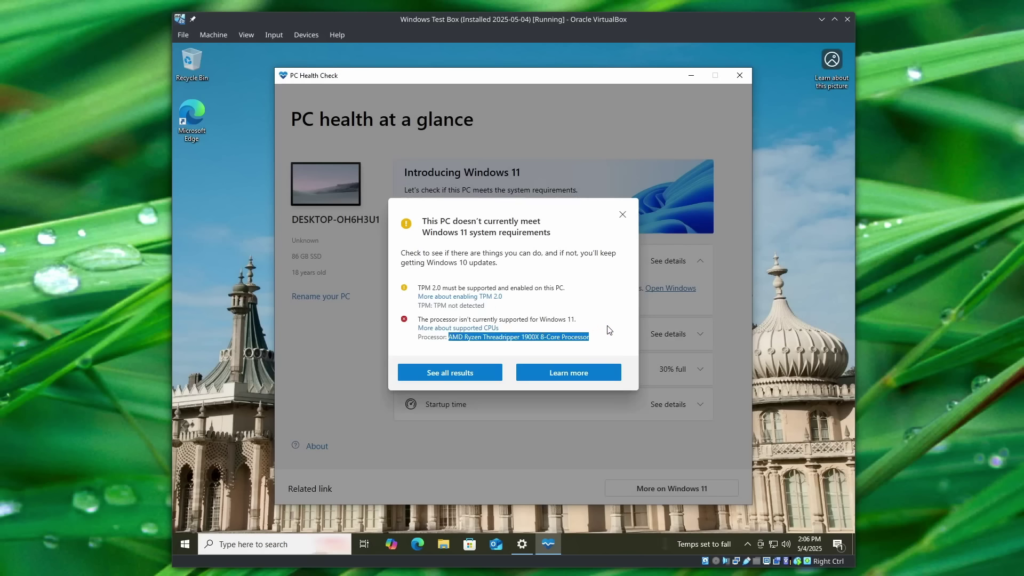
click(610, 329)
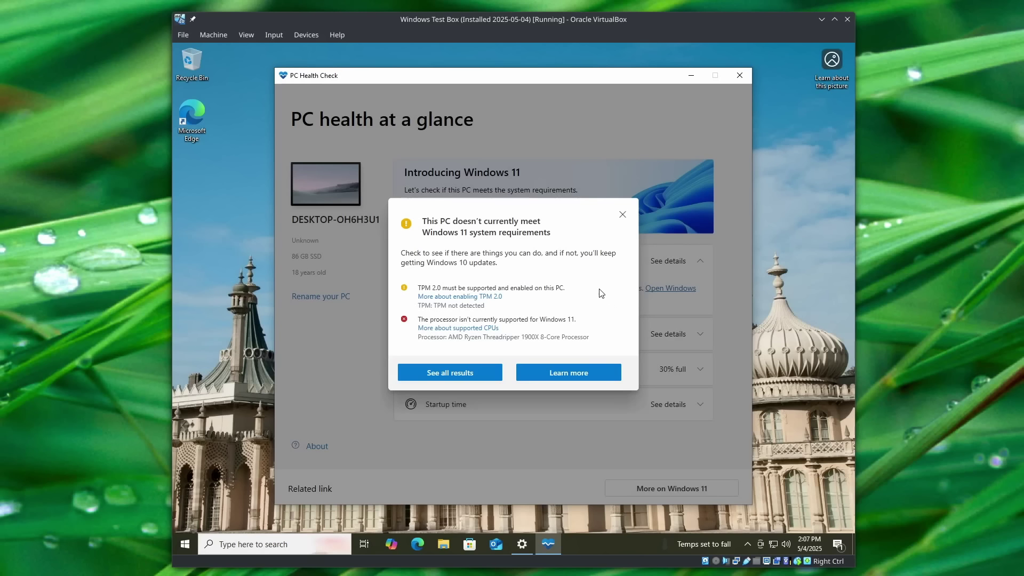
click(622, 216)
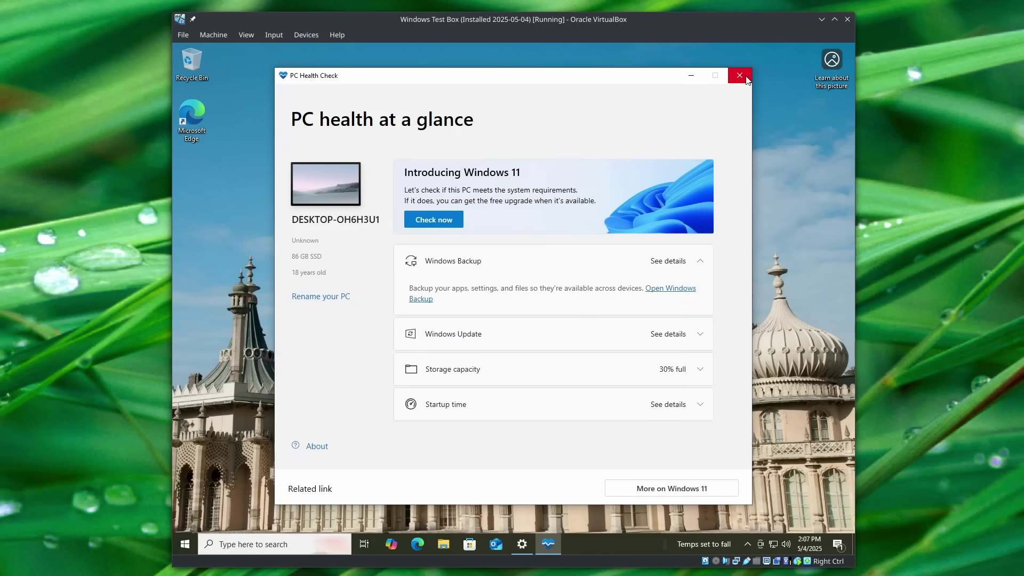
click(740, 76)
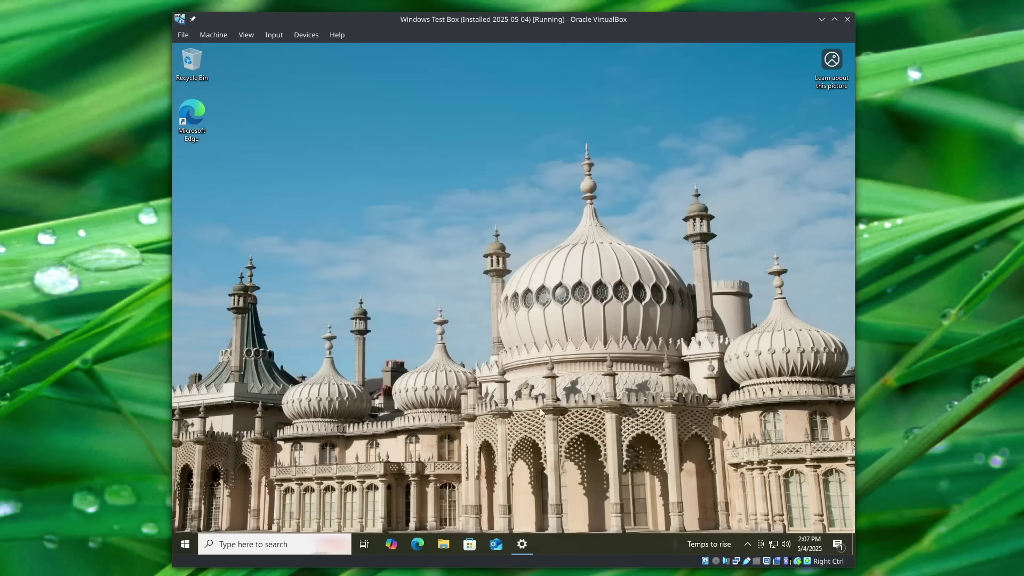
click(522, 544)
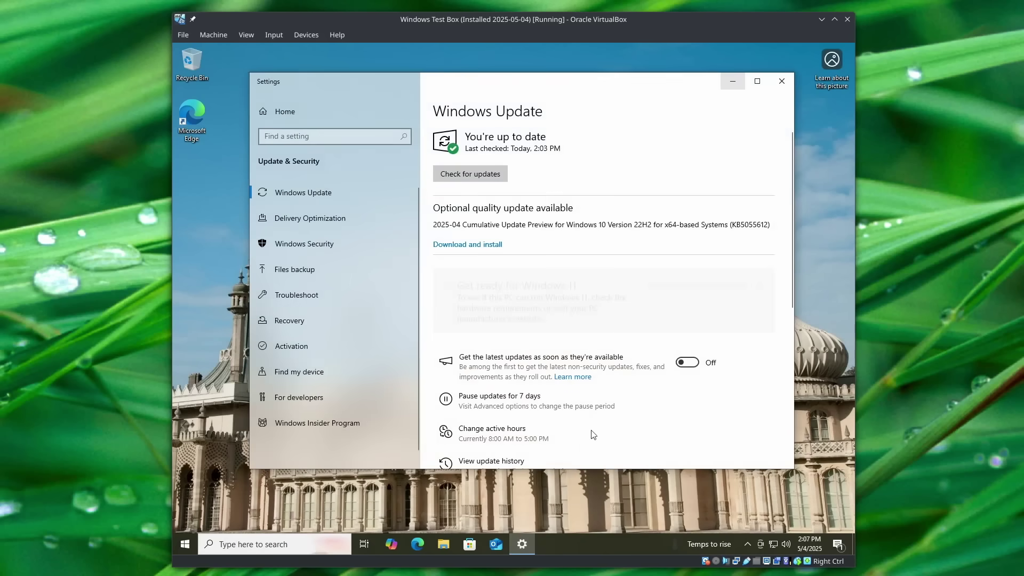
click(779, 80)
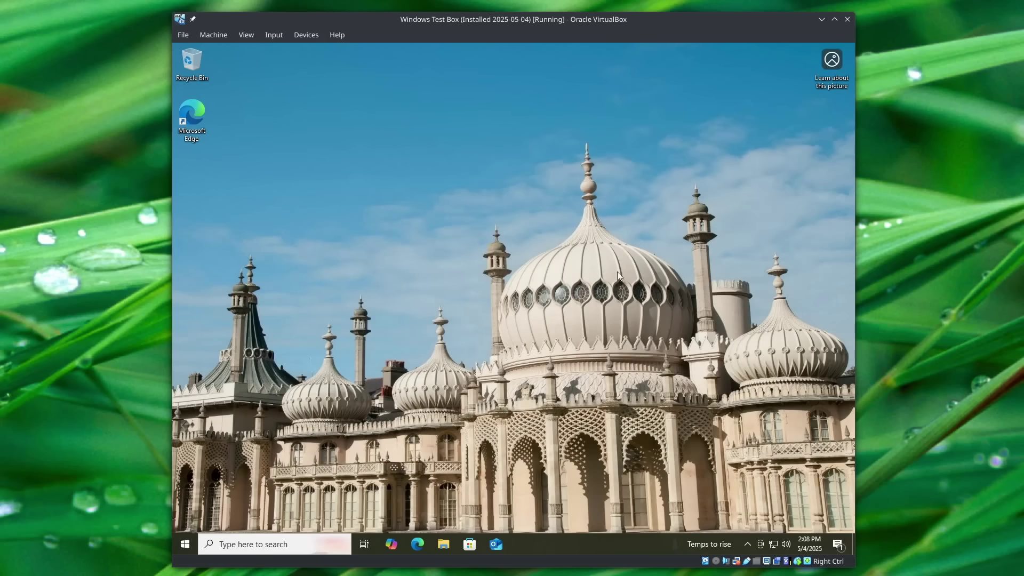
click(417, 544)
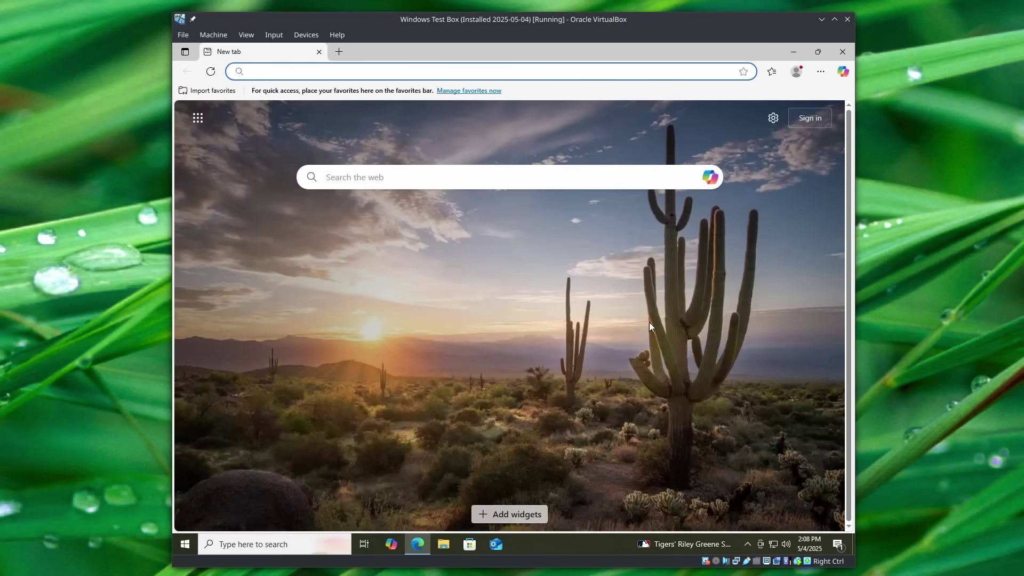
text(https://)
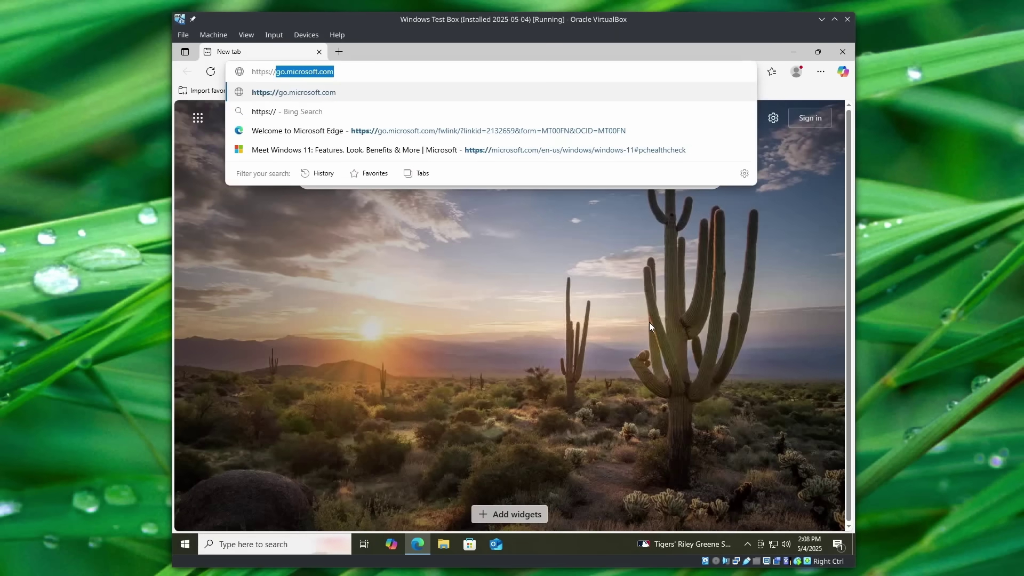
text(github.com/)
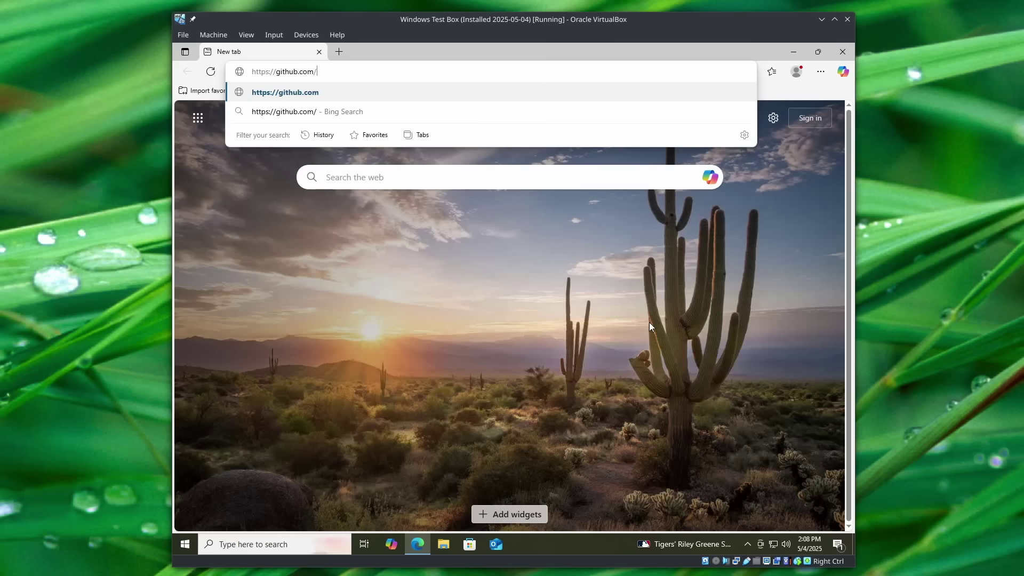
text(builtbybel/)
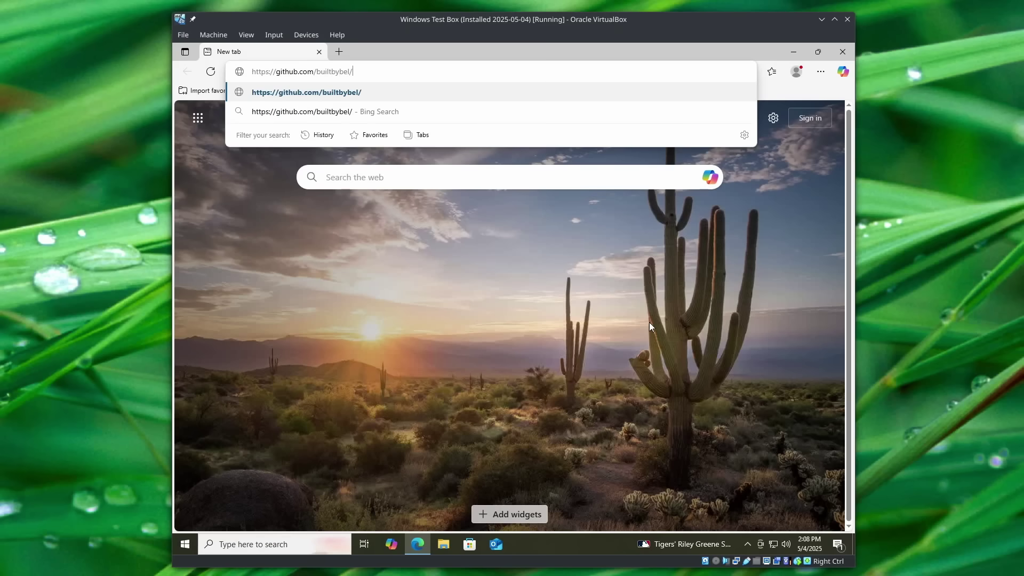
text(Flyby11)
Load the Flyby11 repository and download Flyby11.zip from its 2.4 release assets.
key(Return)
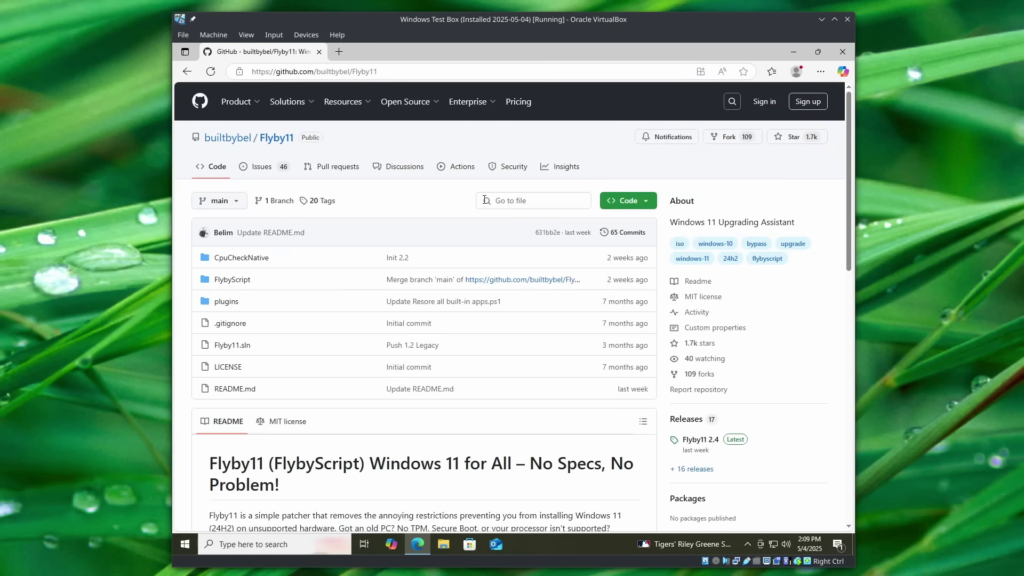
scroll(480, 413, down, 1)
scroll(415, 410, up, 1)
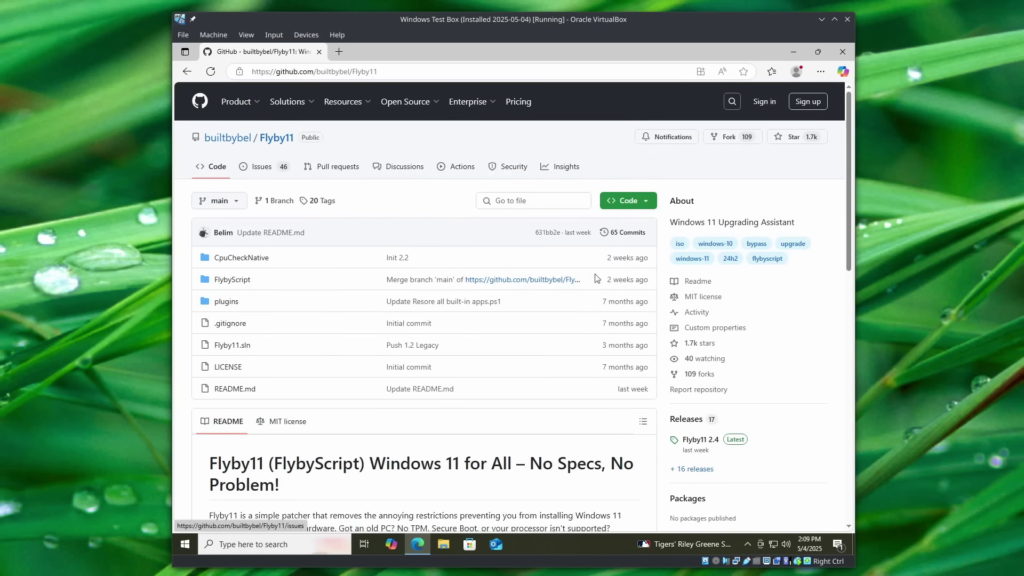
scroll(811, 339, down, 2)
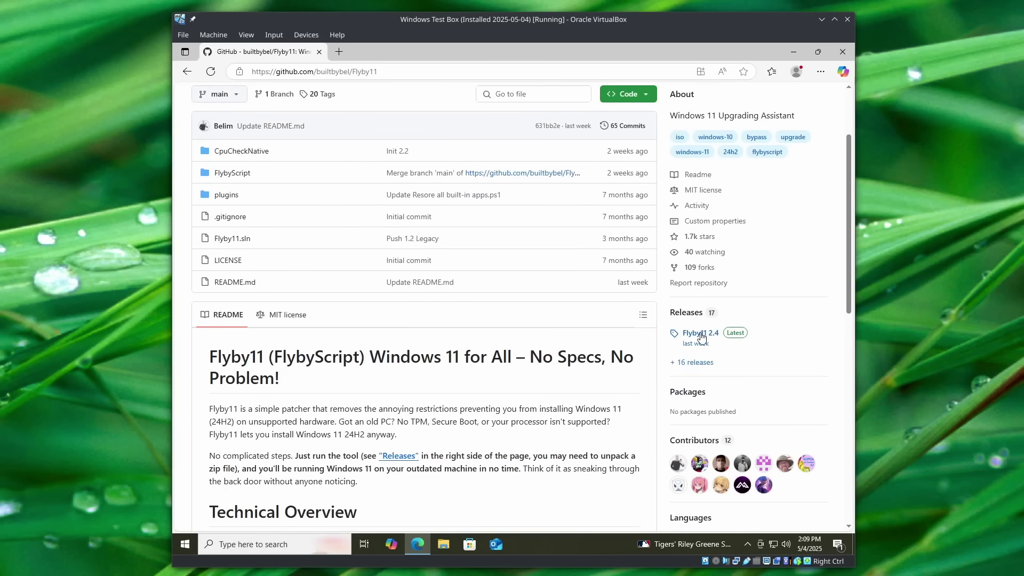
scroll(690, 315, down, 1)
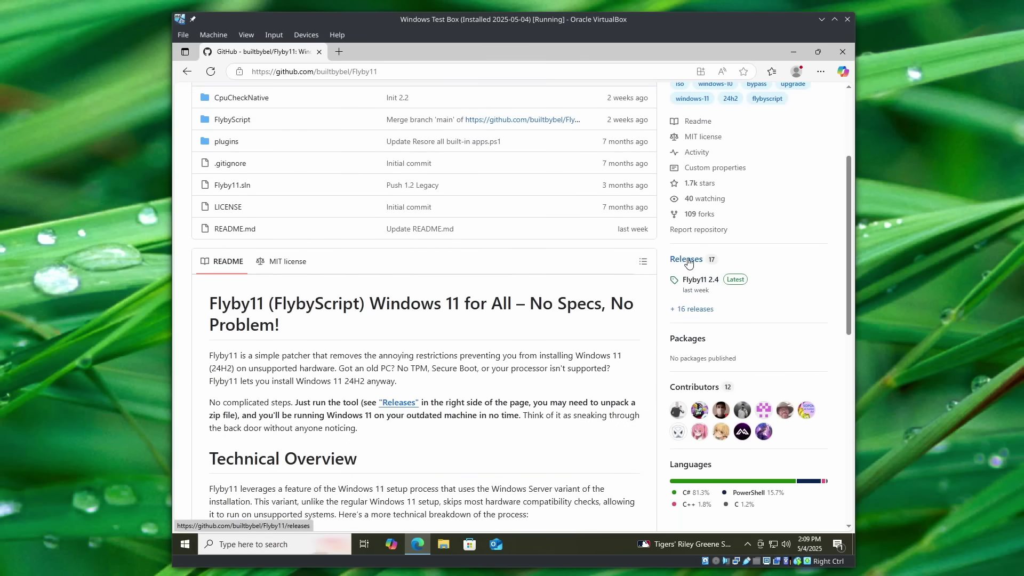
click(686, 259)
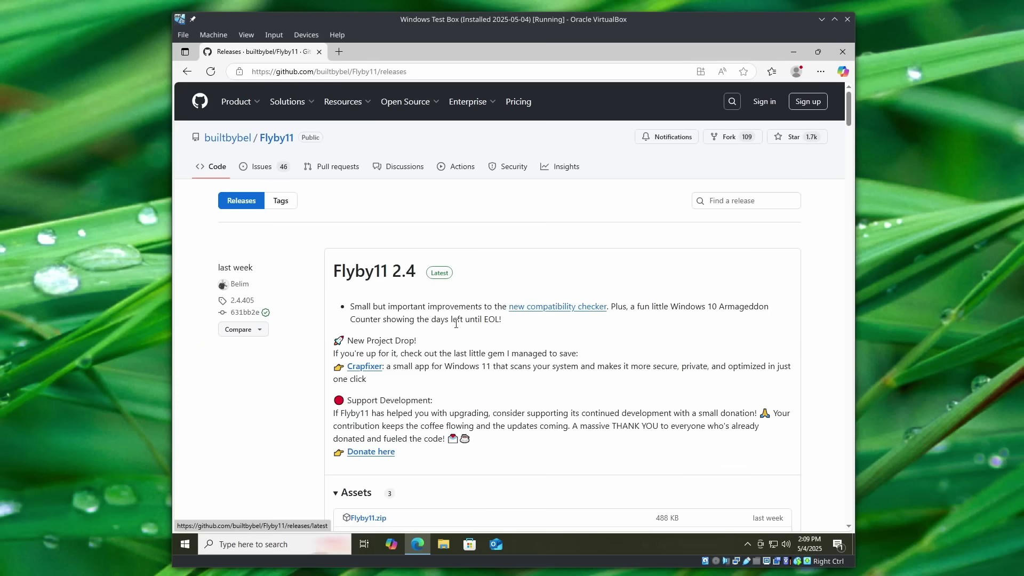
scroll(412, 261, down, 1)
scroll(413, 261, down, 1)
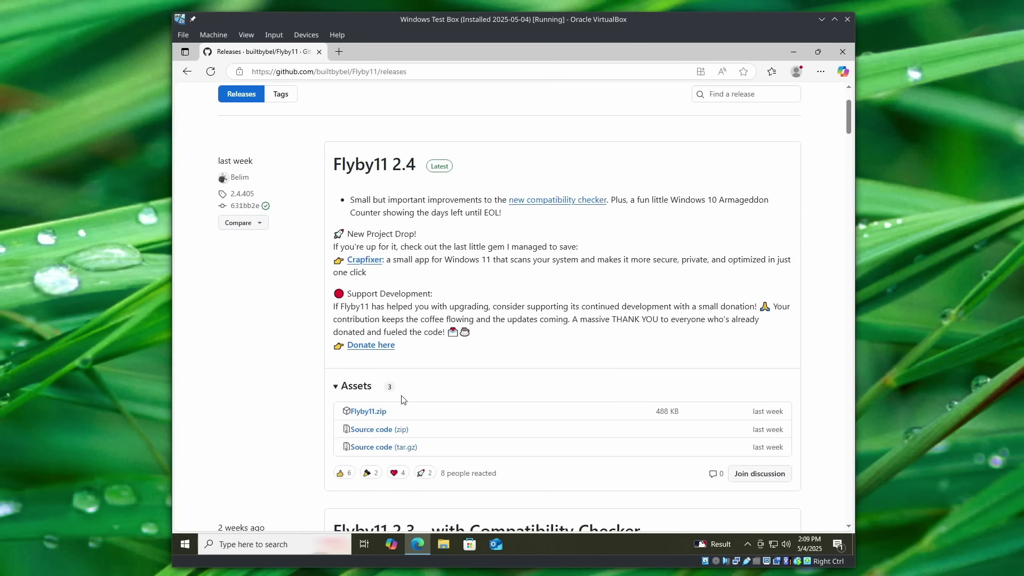
click(367, 413)
Open the downloaded Flyby11.zip and close the Edge browser.
click(624, 124)
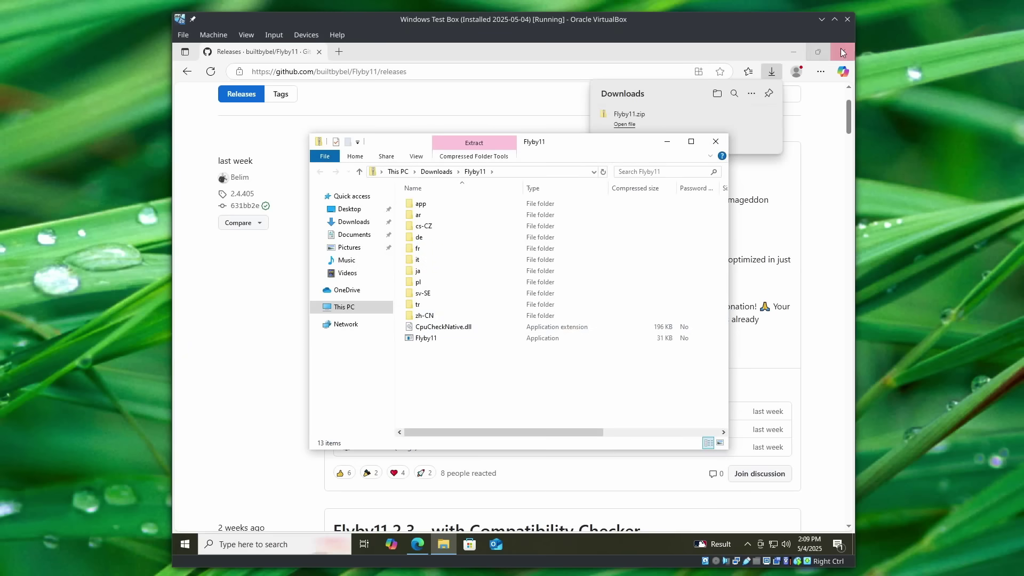
click(828, 75)
click(842, 51)
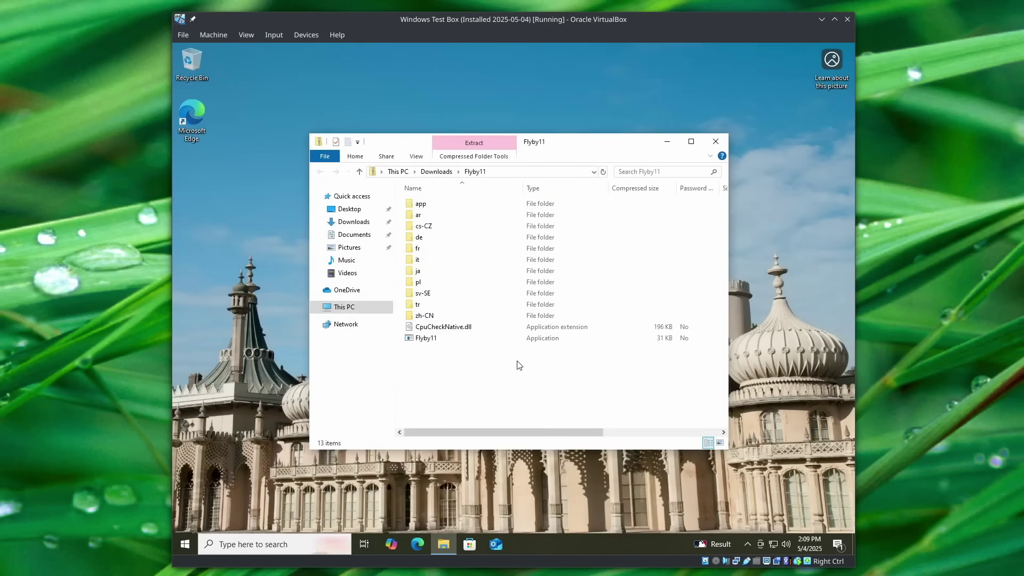
Extract all of Flyby11.zip into Downloads\Flyby11 and close the zip window.
click(474, 142)
click(477, 181)
click(609, 396)
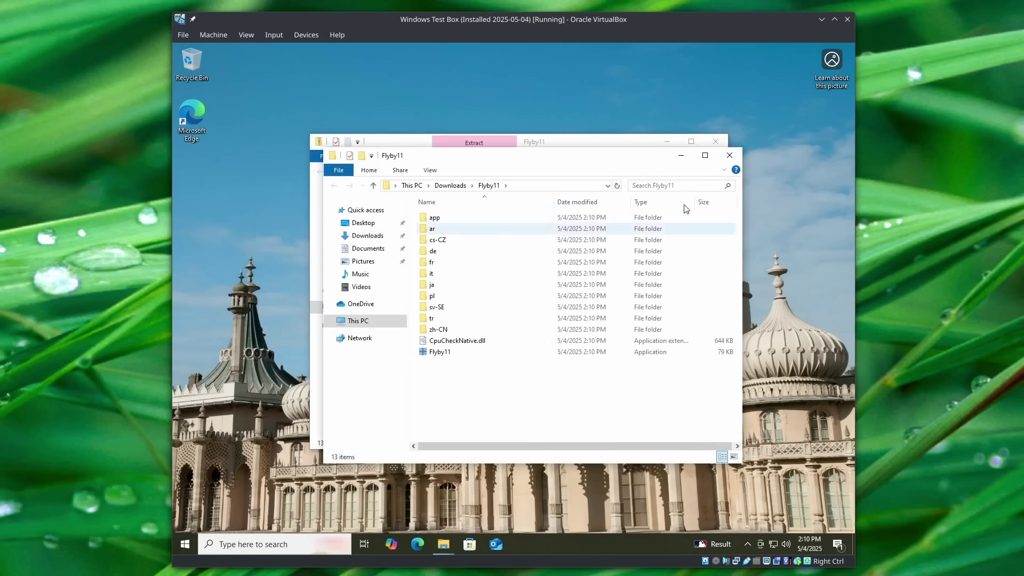
click(715, 140)
click(450, 353)
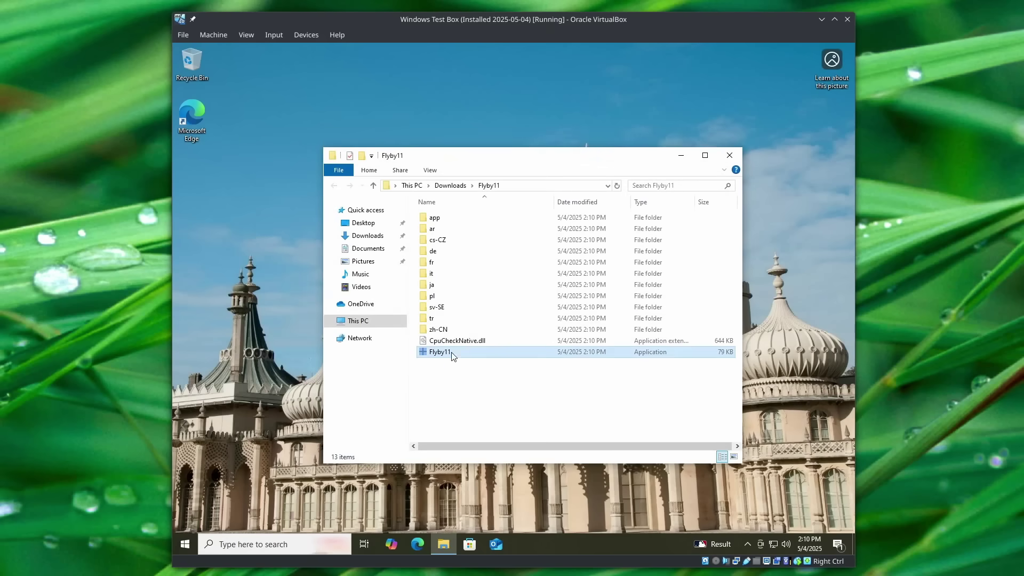
drag(526, 160, 503, 130)
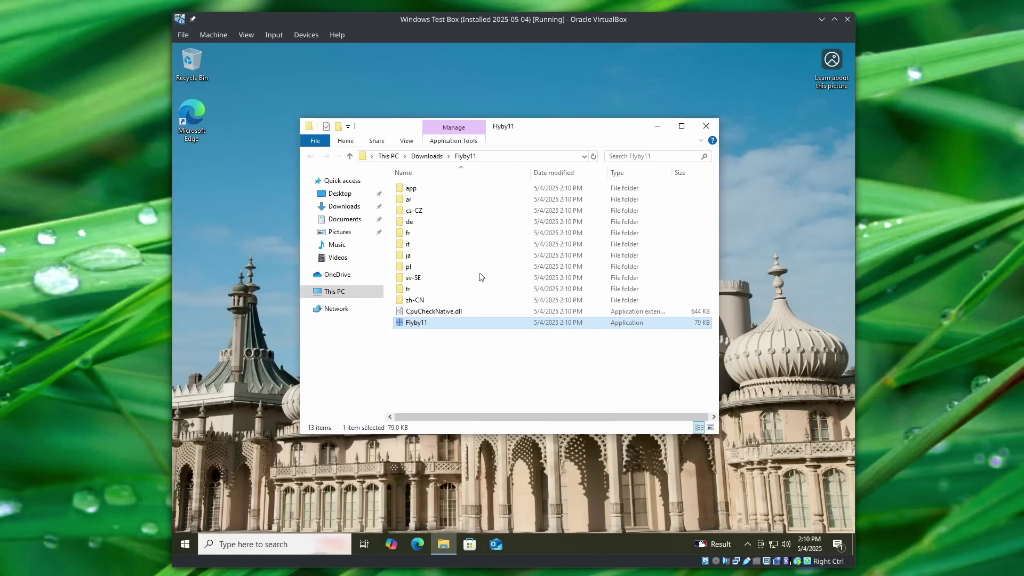
click(414, 337)
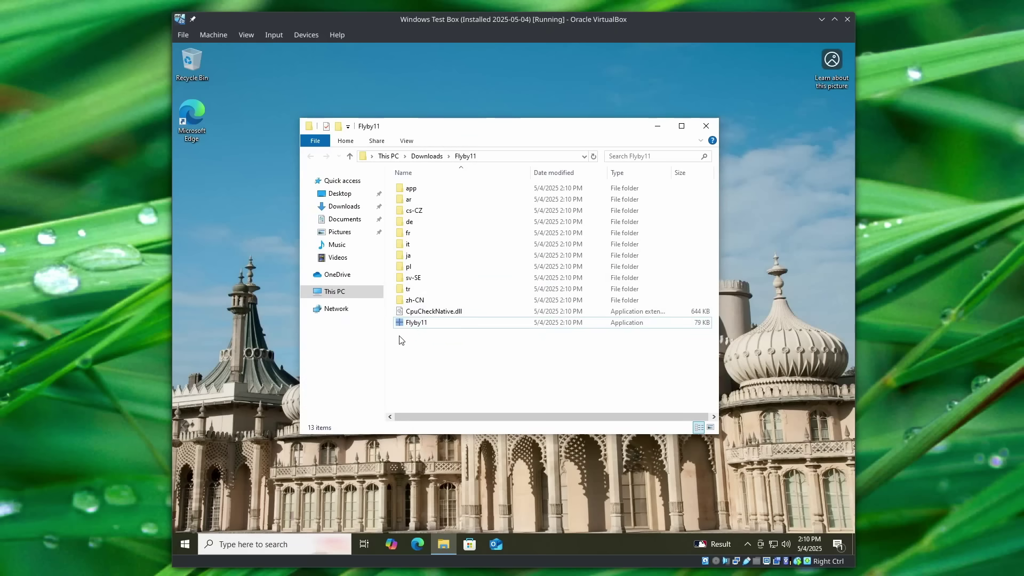
Launch Flyby11, choosing Run anyway past the SmartScreen warning.
double_click(433, 323)
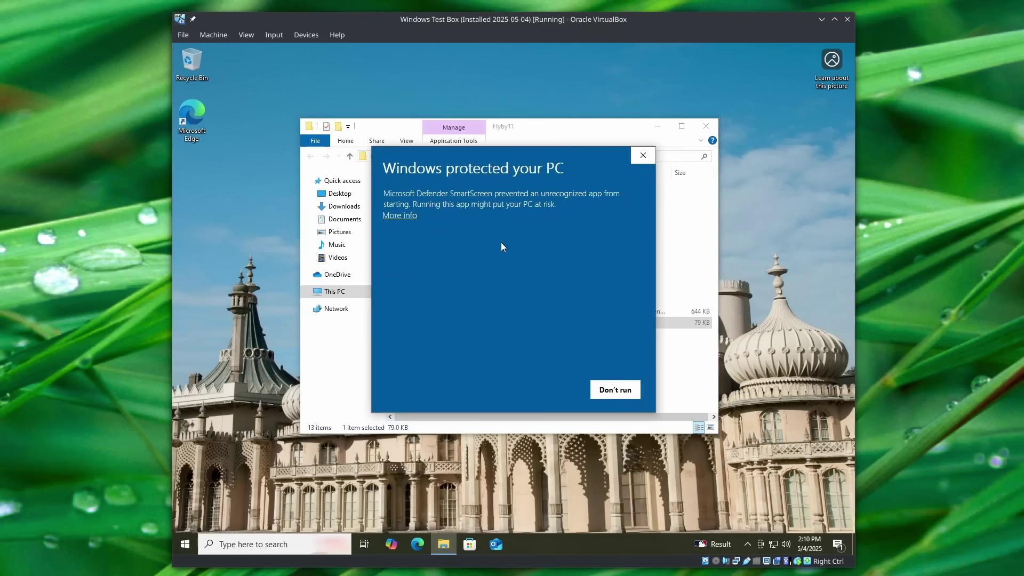
click(403, 216)
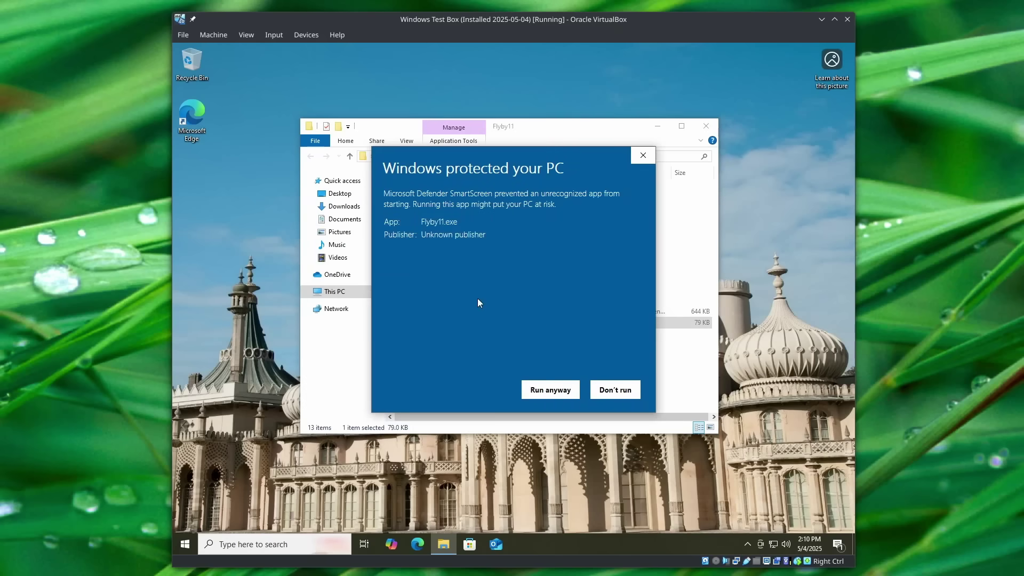
click(551, 395)
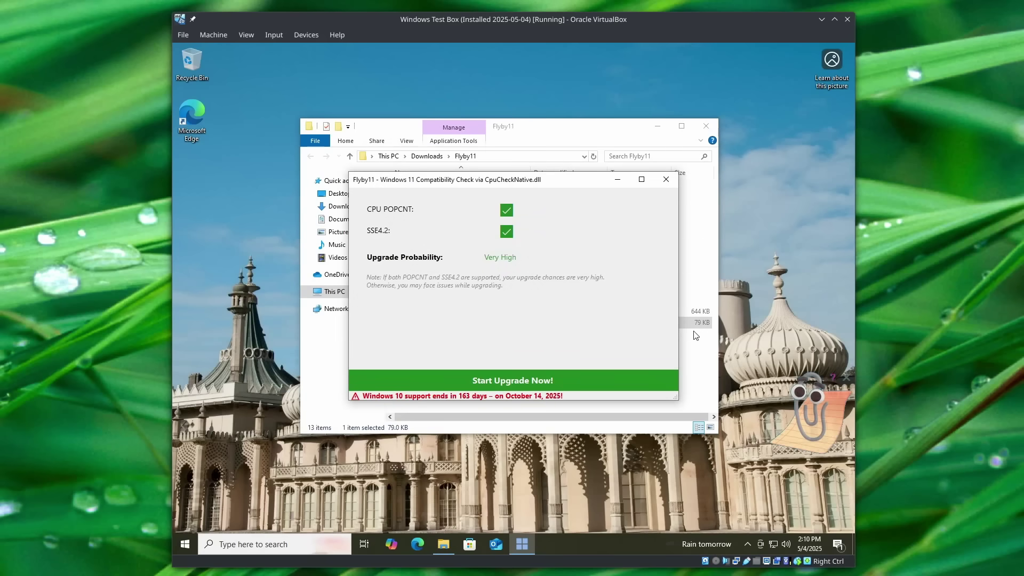
click(599, 126)
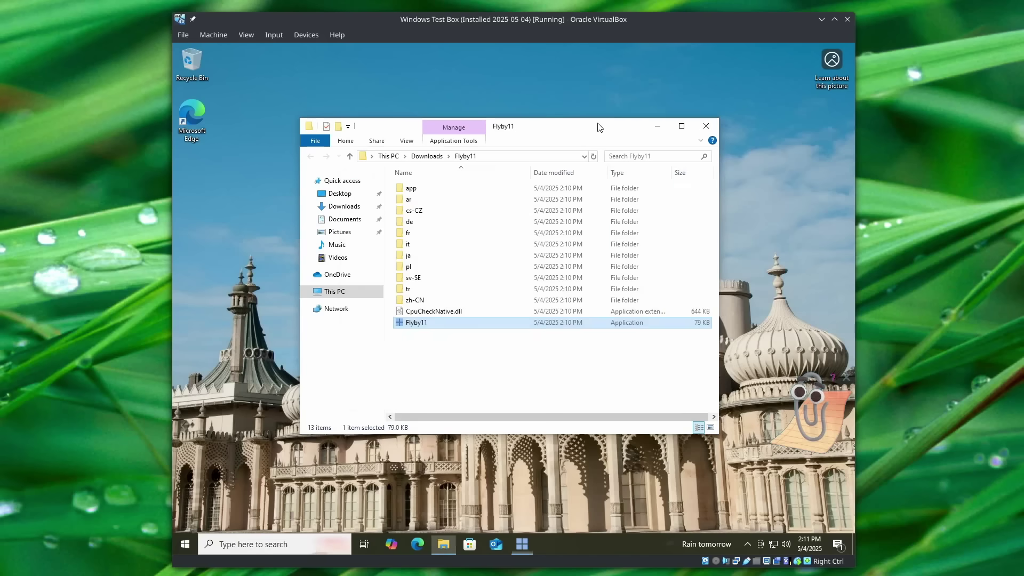
click(657, 126)
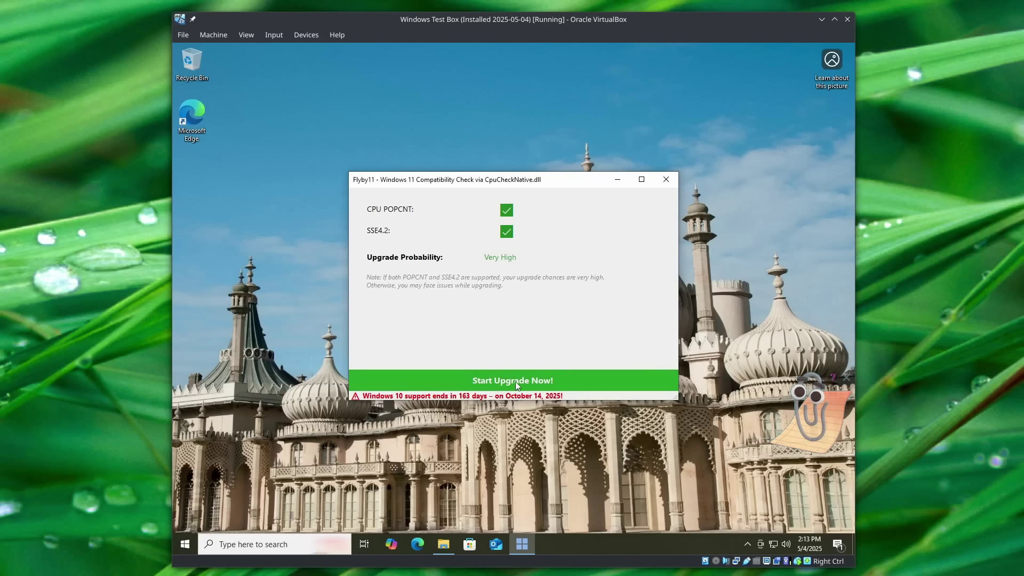
Start the Flyby11 upgrade, choose Download via Fido (Recommended), and approve the UAC prompt.
click(577, 380)
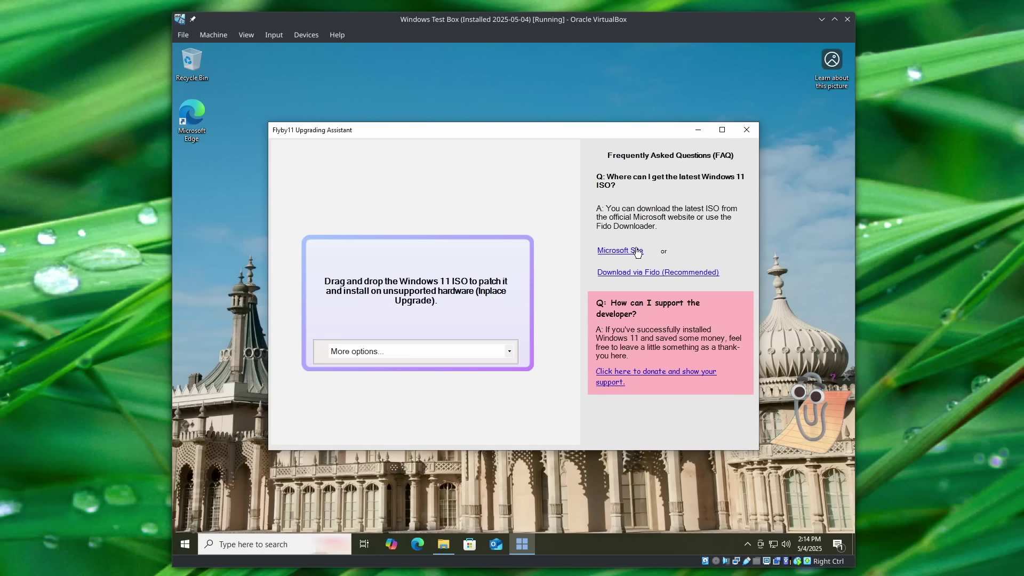
click(654, 273)
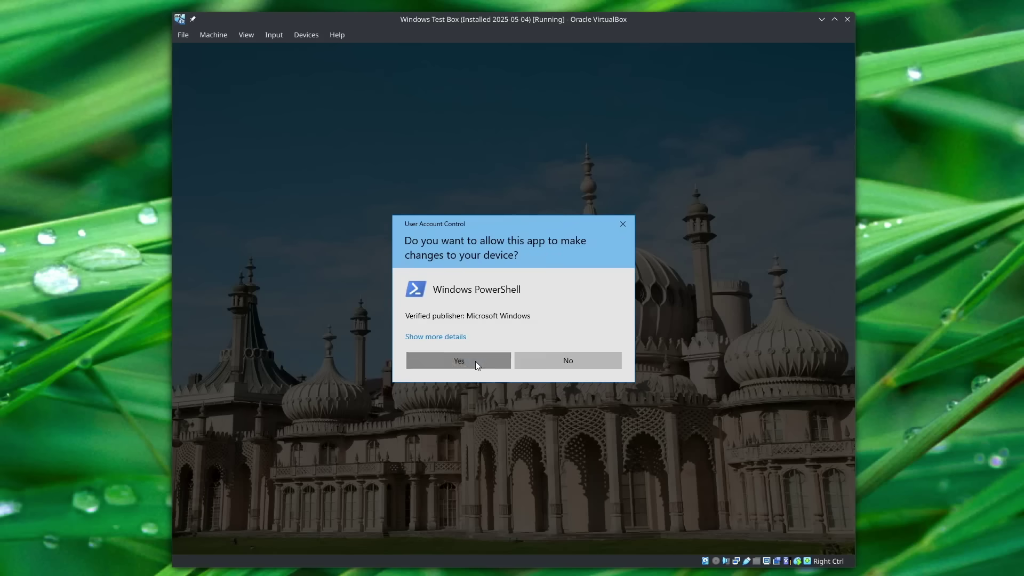
click(475, 361)
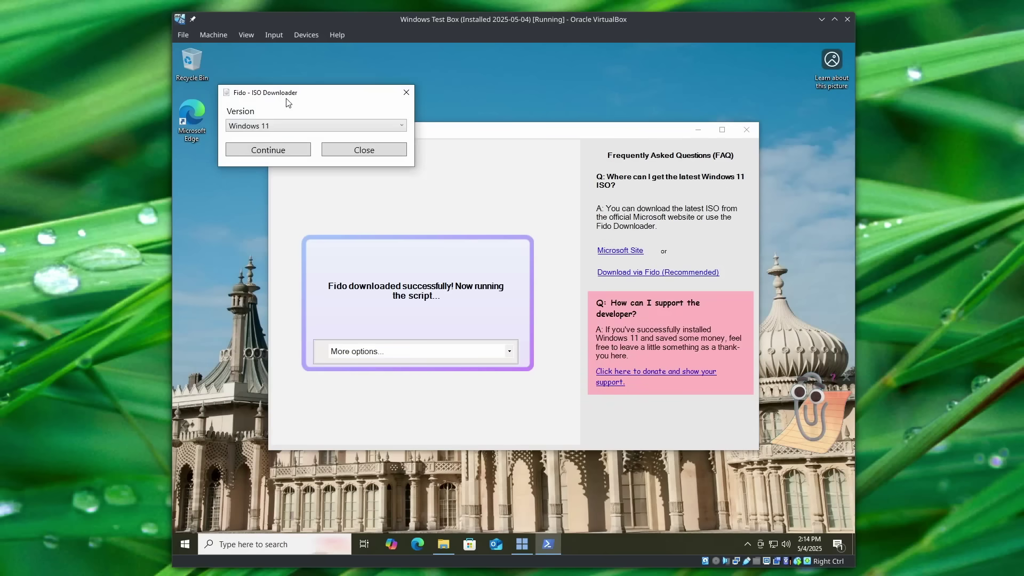
Keep Windows 11 as the version and confirm release 24H2 (Build 26100.1742 - 2024.10).
click(254, 127)
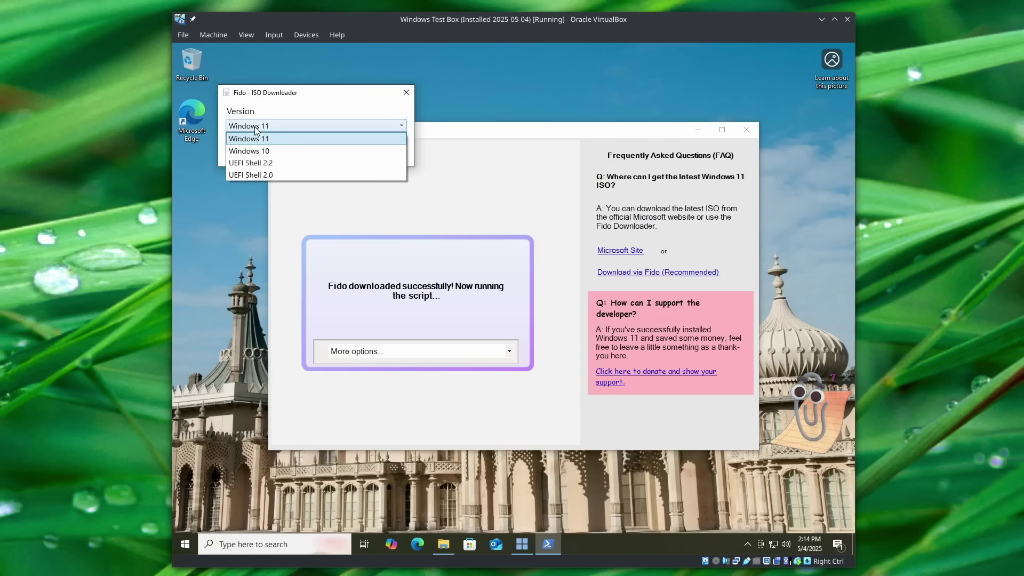
click(255, 126)
click(251, 155)
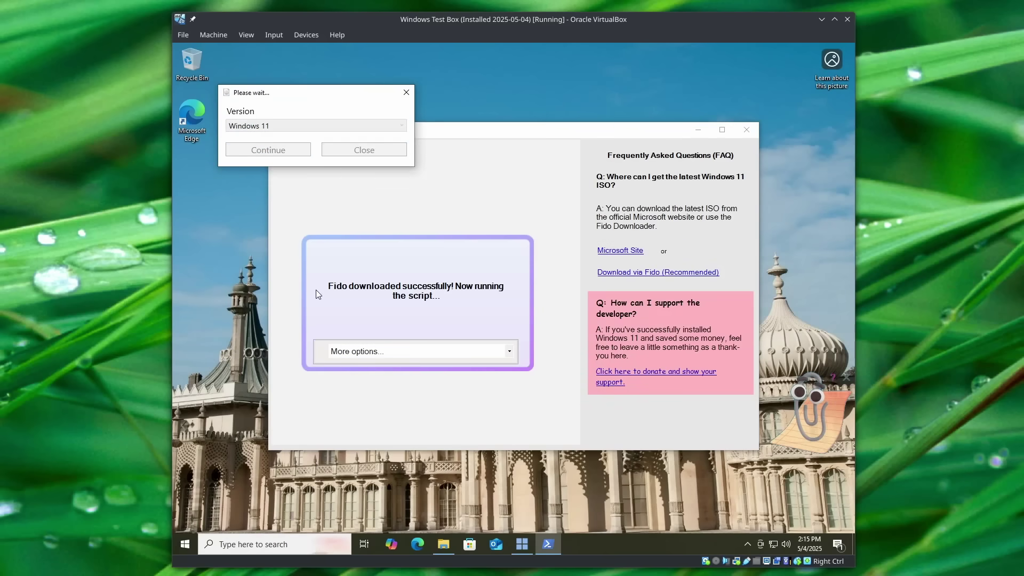
click(313, 159)
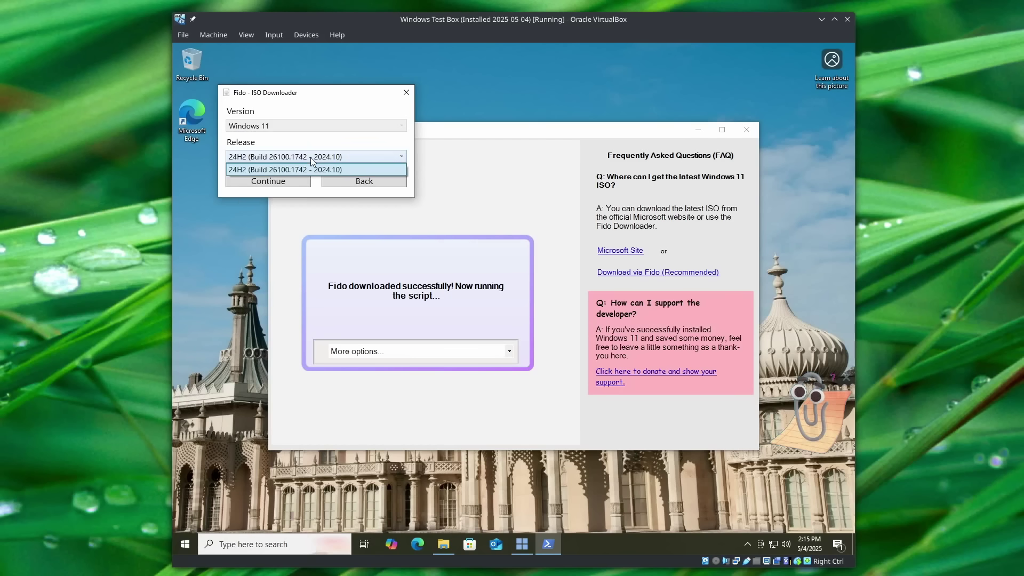
click(351, 155)
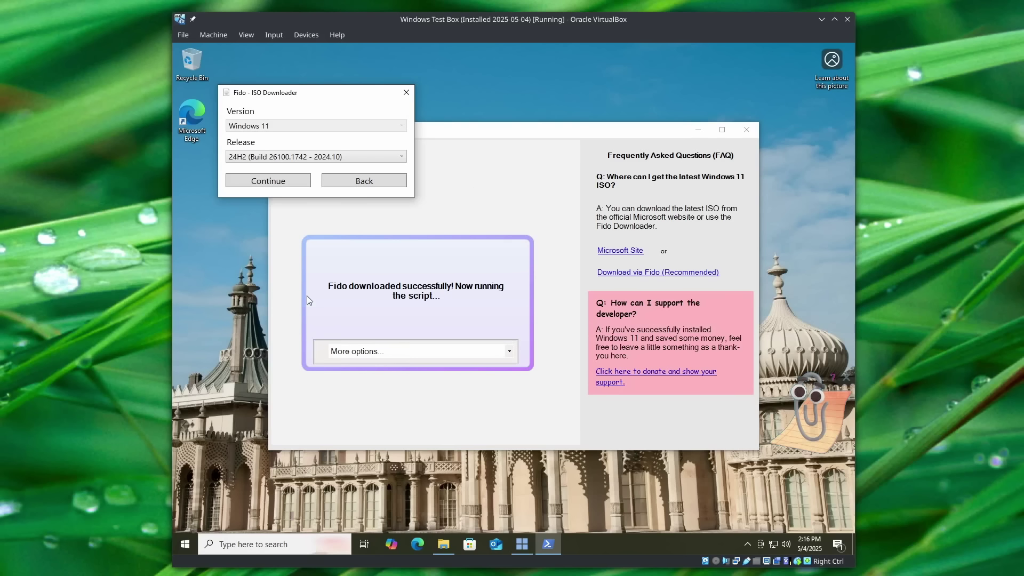
click(358, 157)
click(251, 166)
click(296, 182)
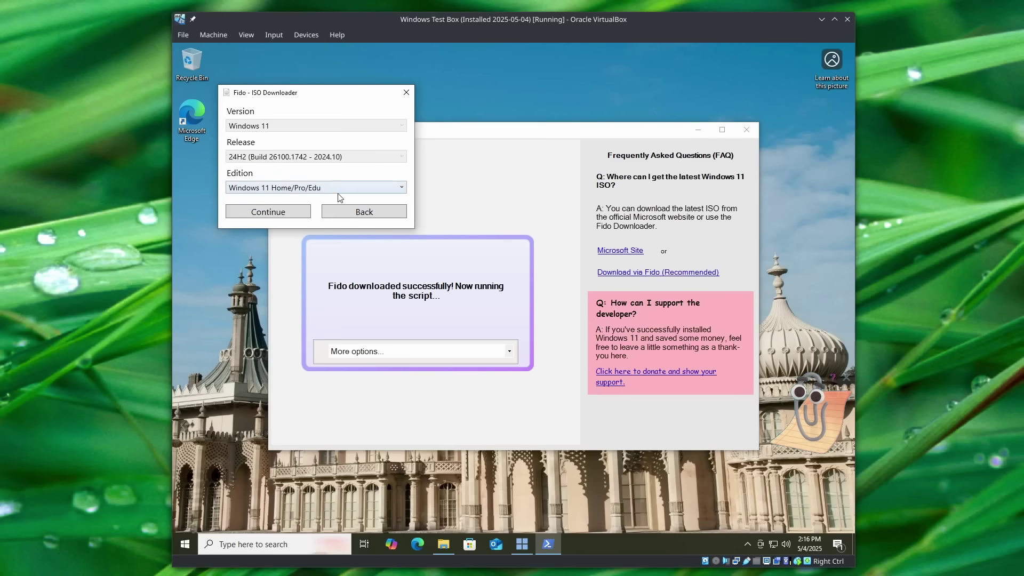
Keep Windows 11 Home/Pro/Edu as the edition in Fido and confirm it.
click(306, 190)
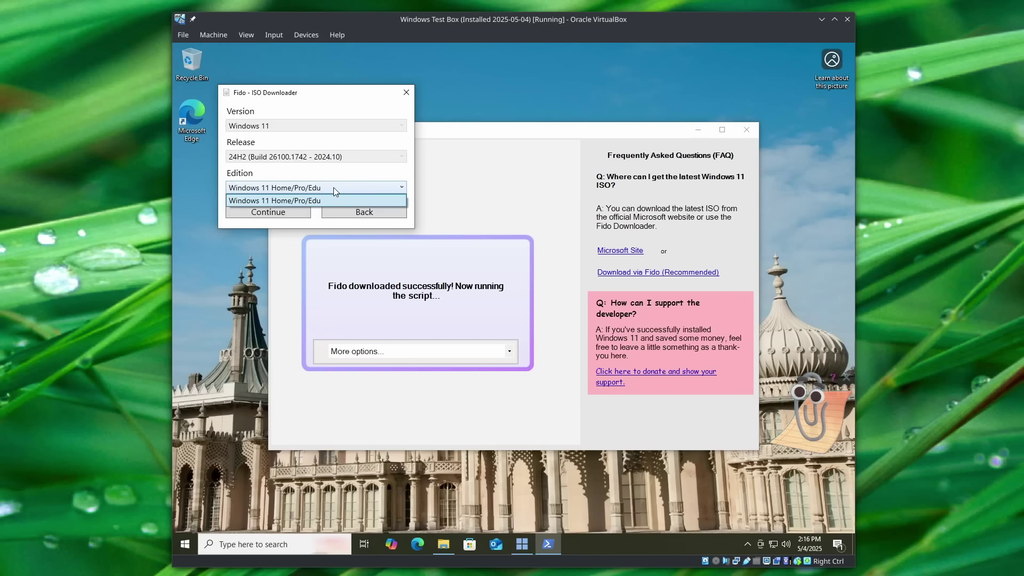
click(332, 187)
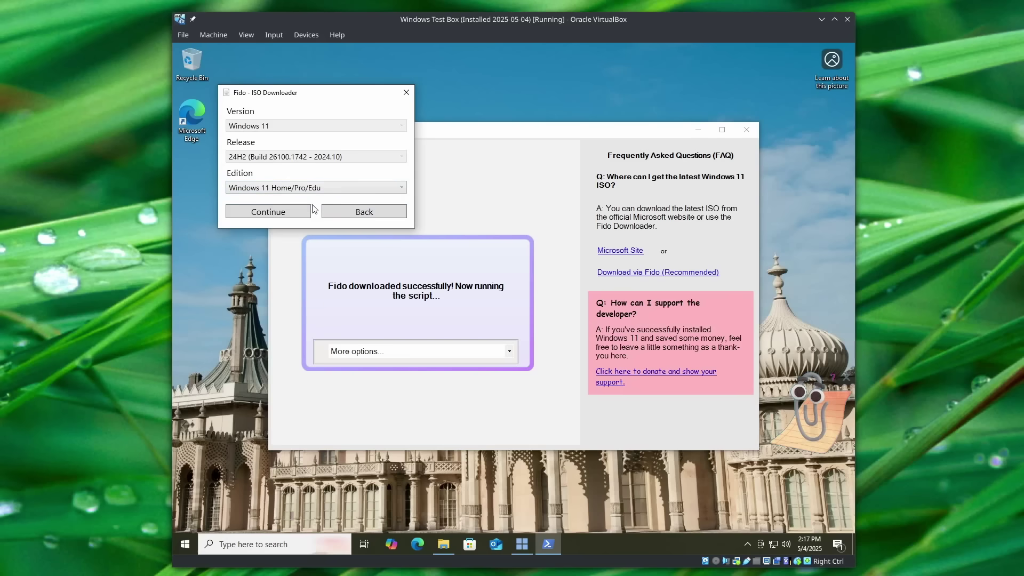
click(296, 212)
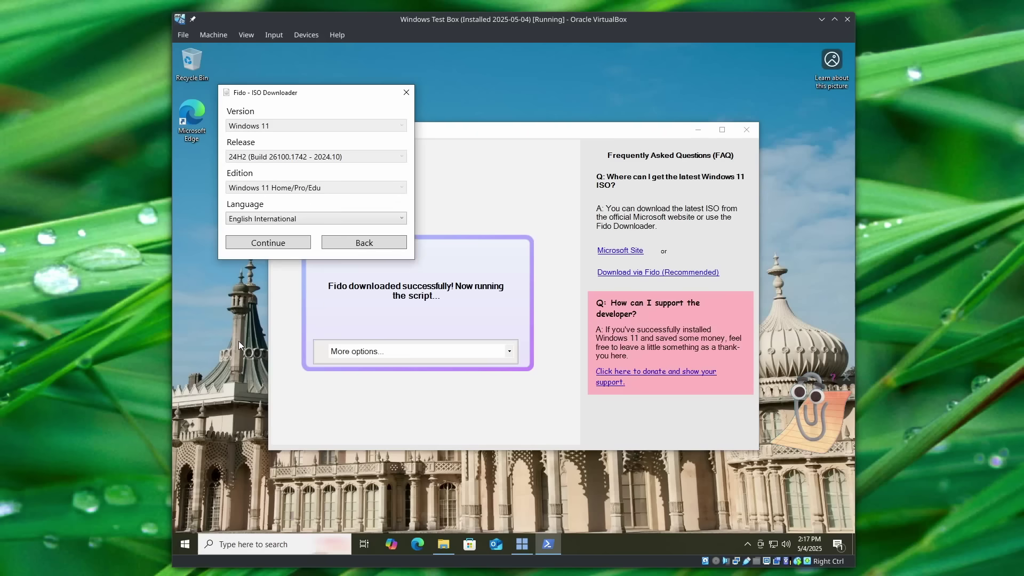
Choose English (United States) as the download language and confirm it.
click(334, 219)
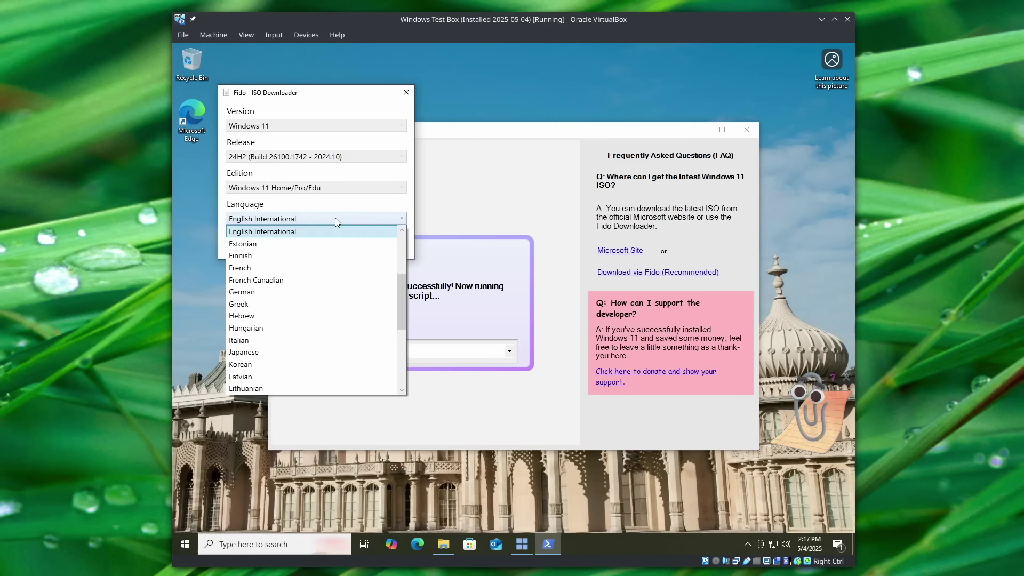
scroll(326, 278, up, 2)
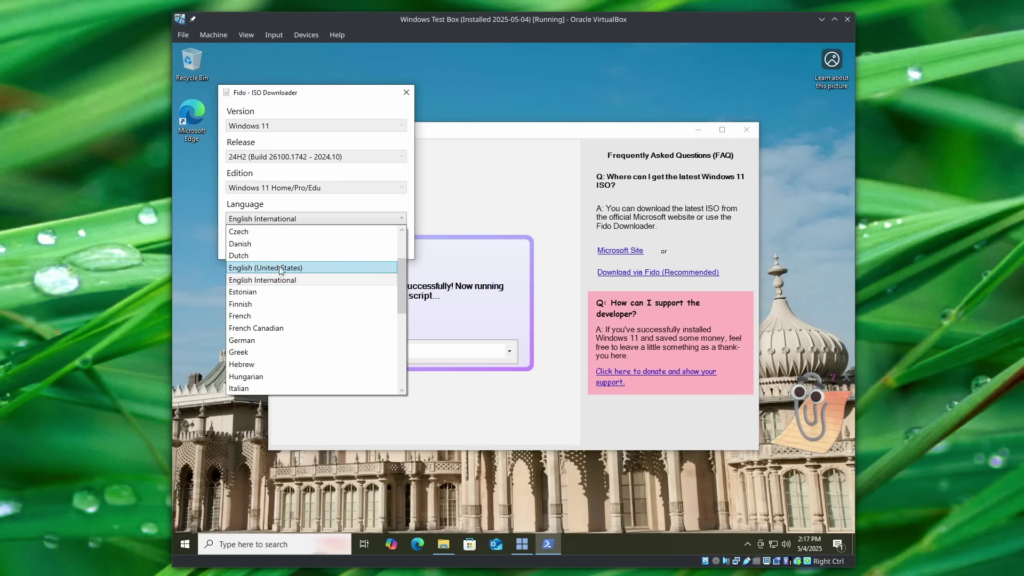
scroll(315, 222, up, 1)
click(315, 219)
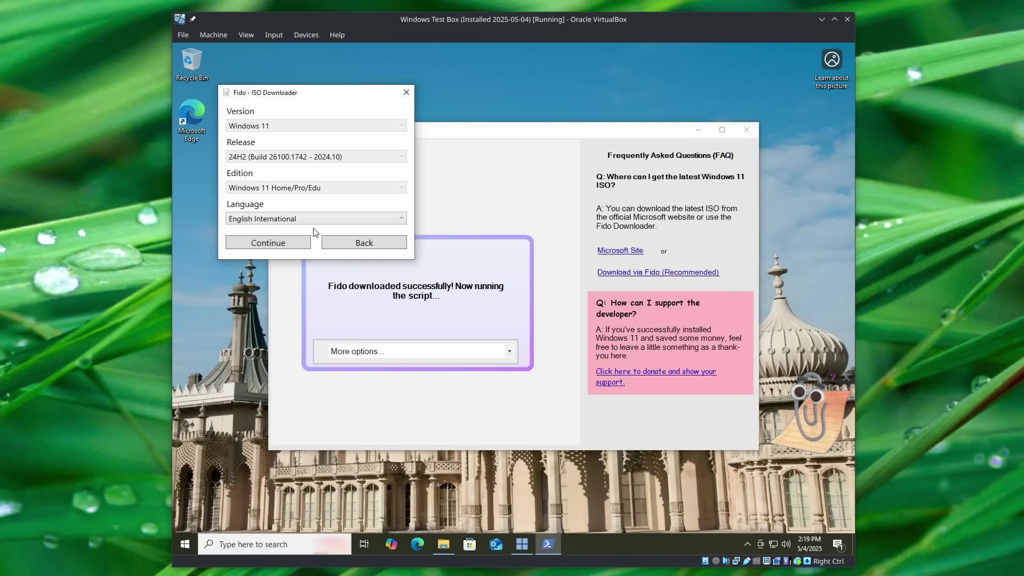
click(314, 218)
scroll(315, 266, up, 1)
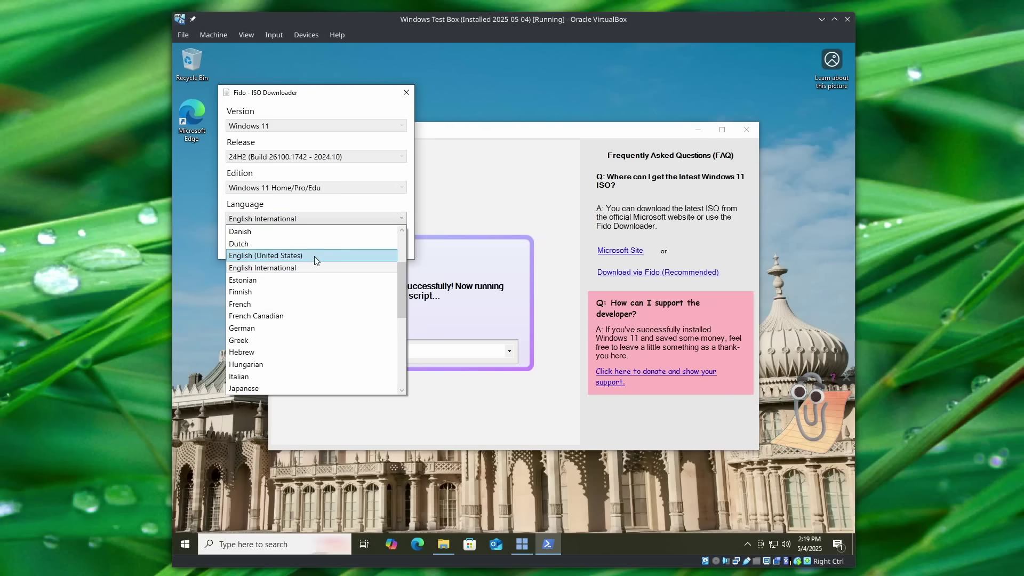
click(312, 256)
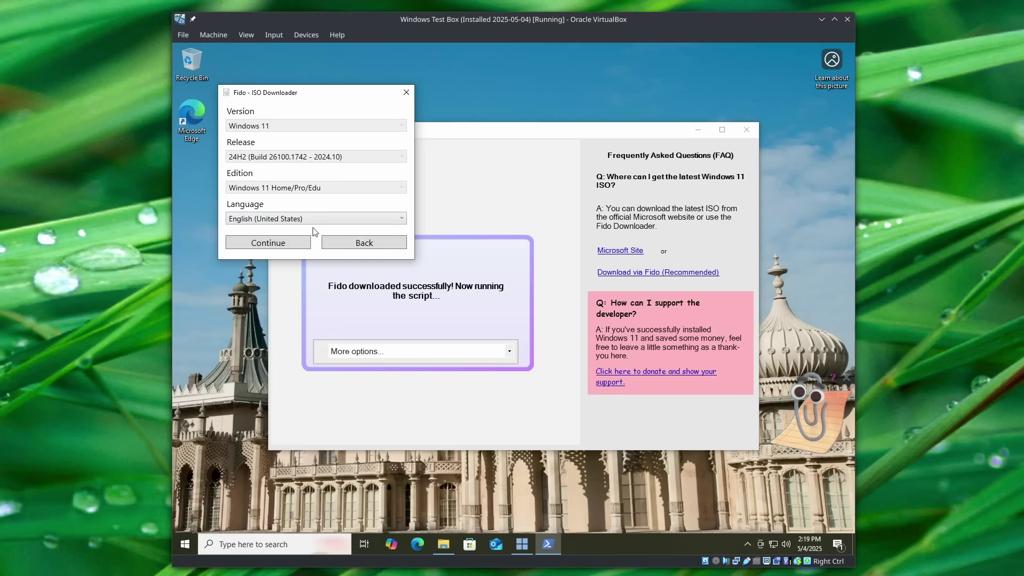
click(300, 243)
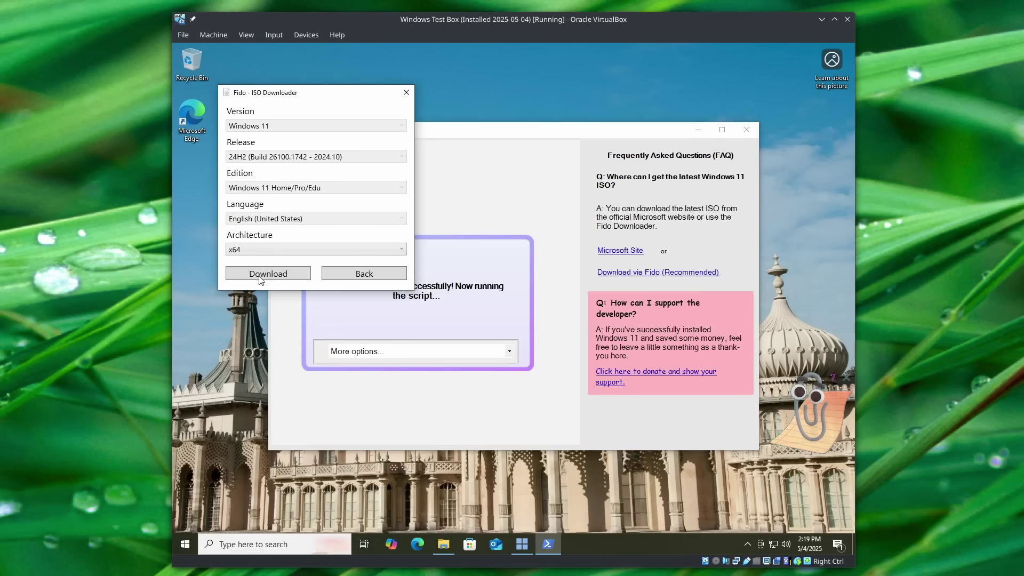
click(265, 251)
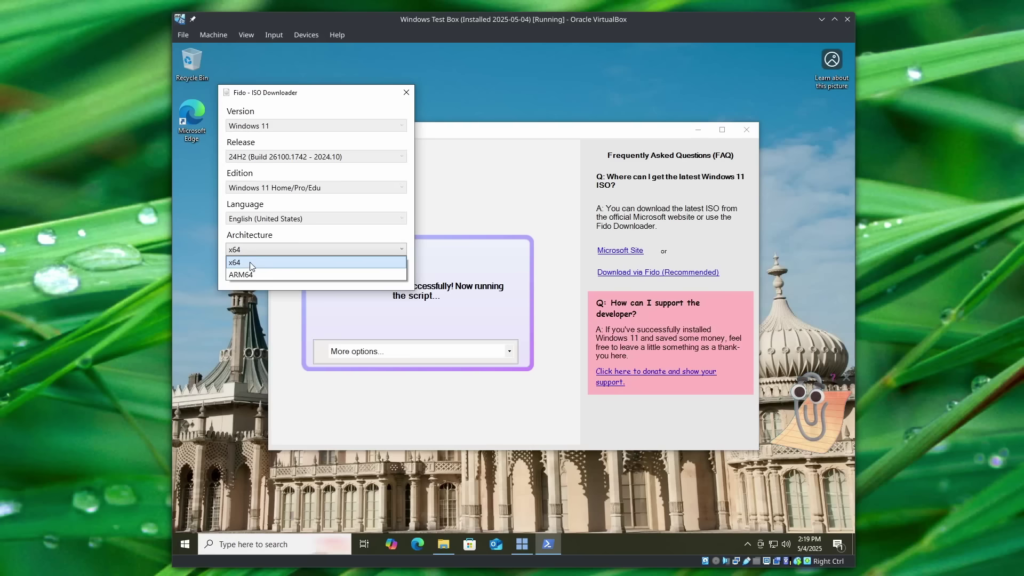
click(255, 264)
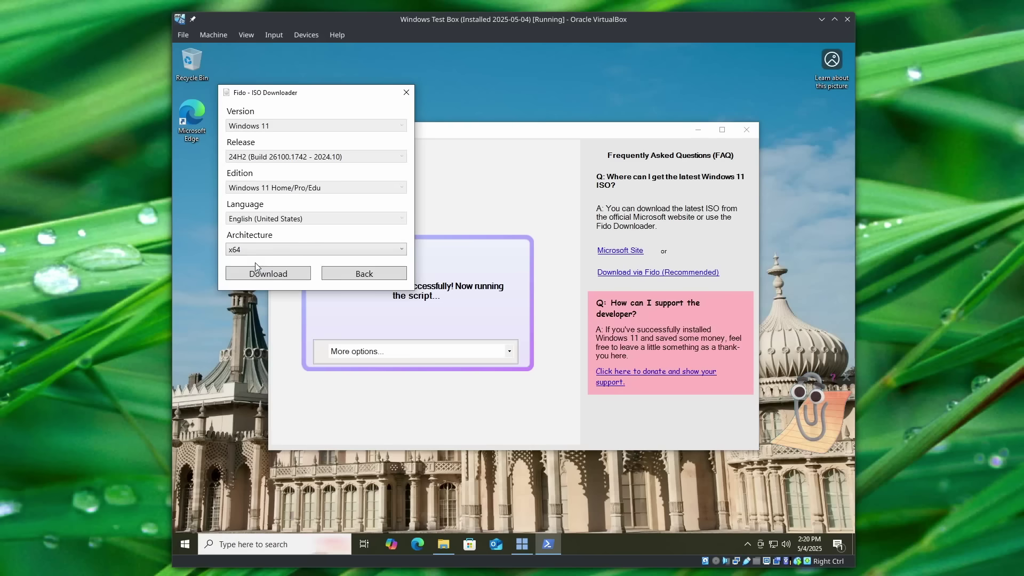
click(306, 250)
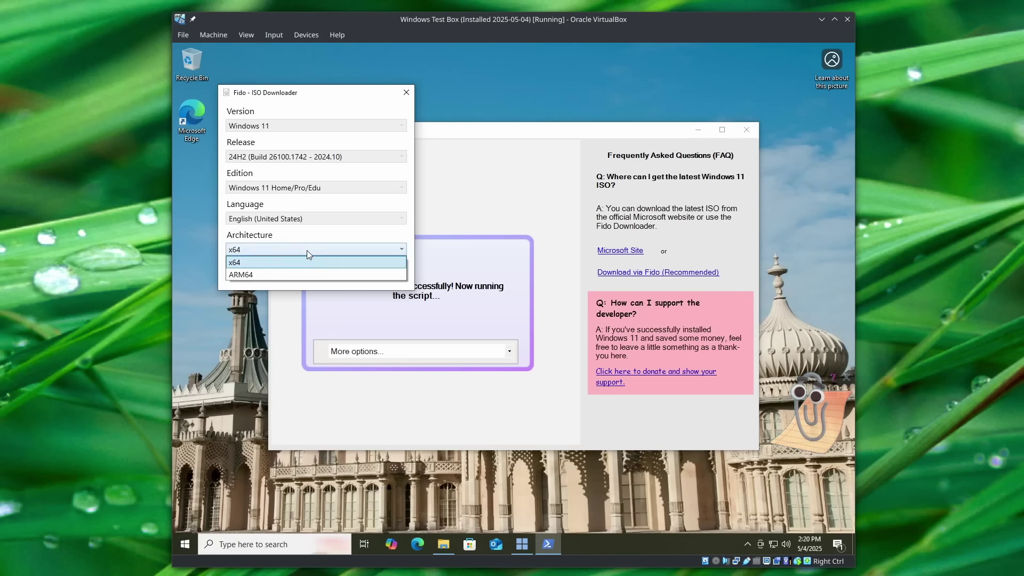
click(268, 261)
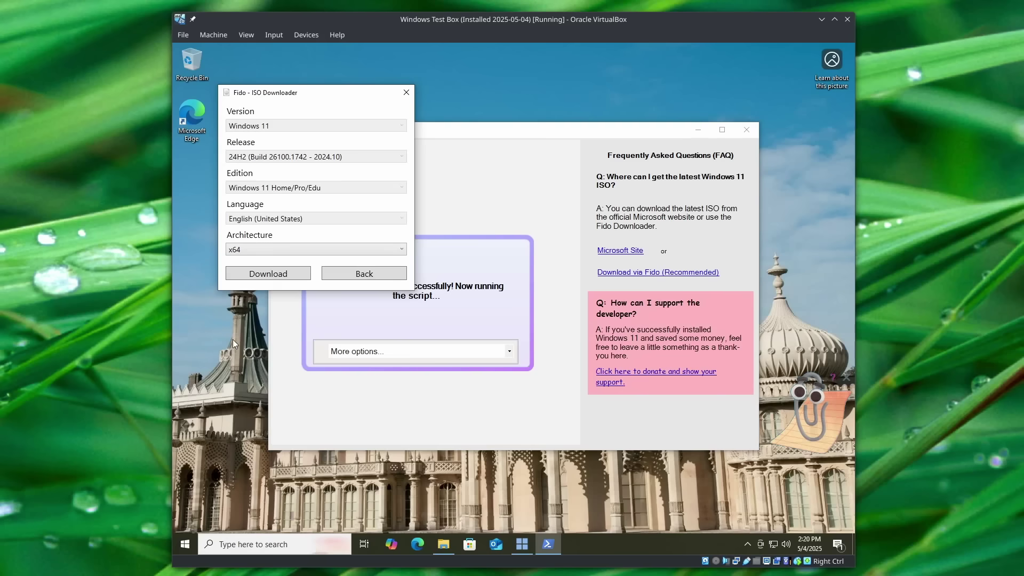
Download the 5.4 GB Win11_24H2_English_x64.iso from Fido through Edge.
click(299, 274)
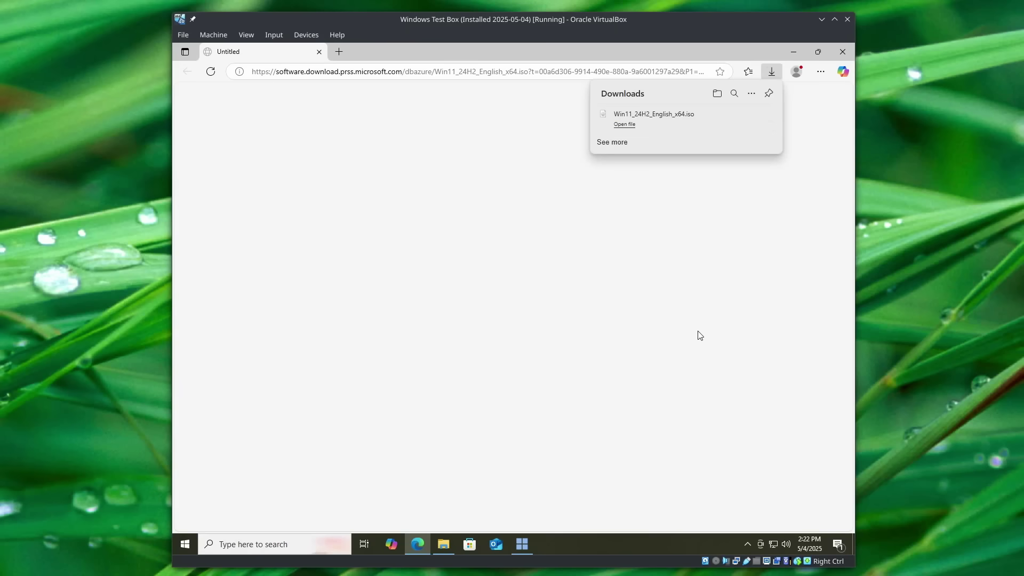
Close Edge and expand Flyby11's More options... list.
click(842, 52)
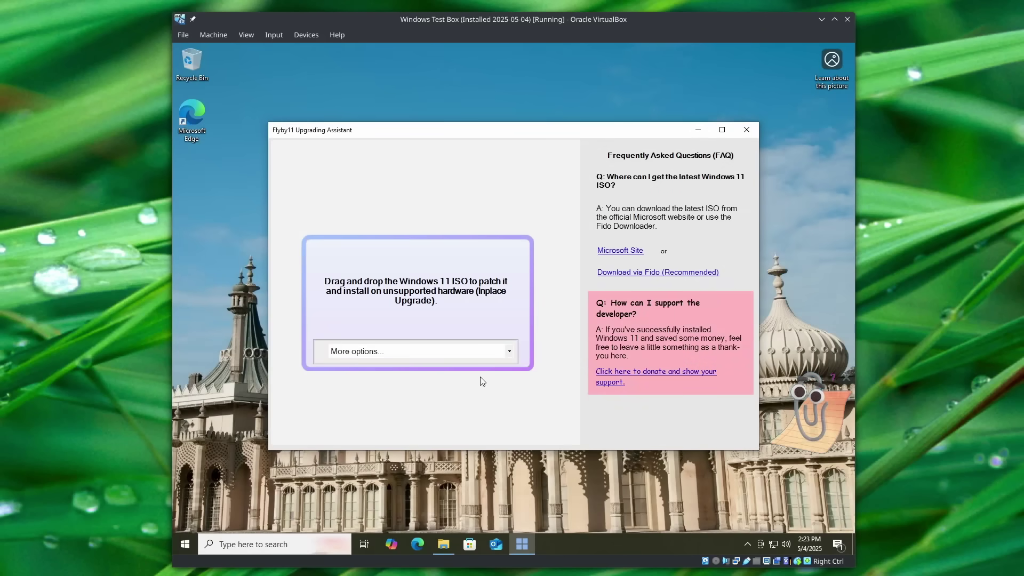
click(510, 352)
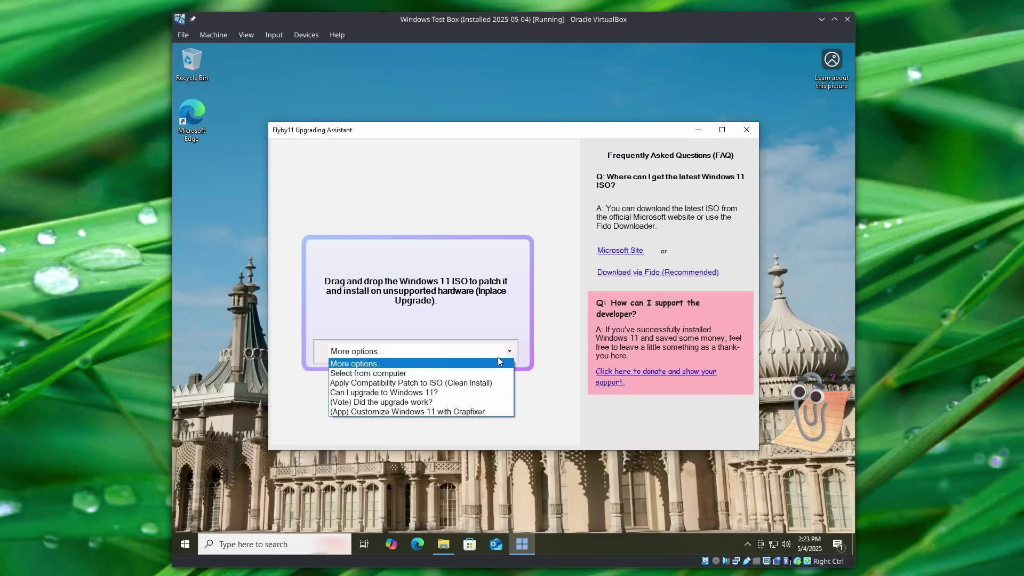
Load Win11_24H2_English_x64 from the Downloads folder into Flyby11.
click(423, 372)
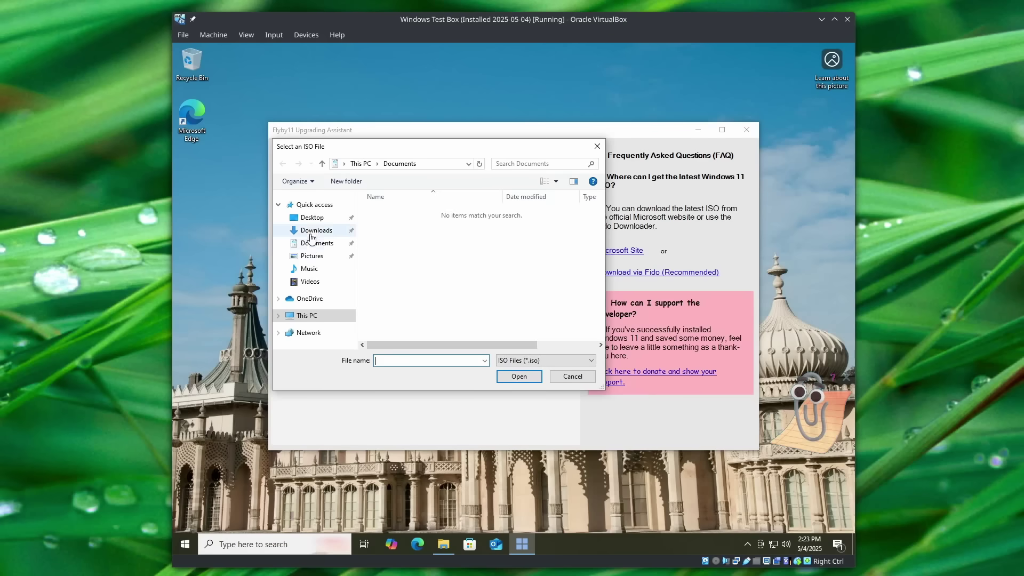
click(312, 232)
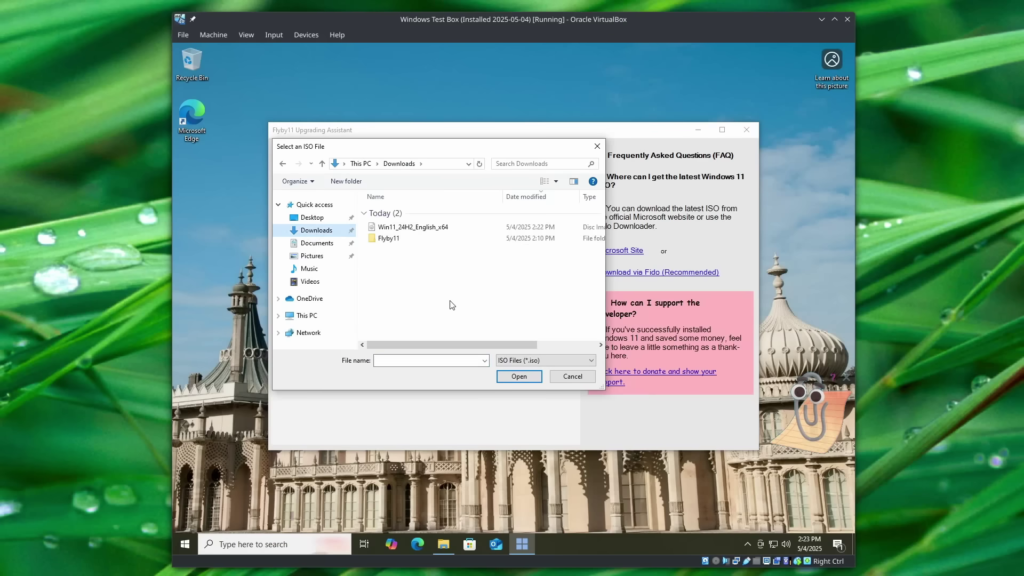
click(431, 228)
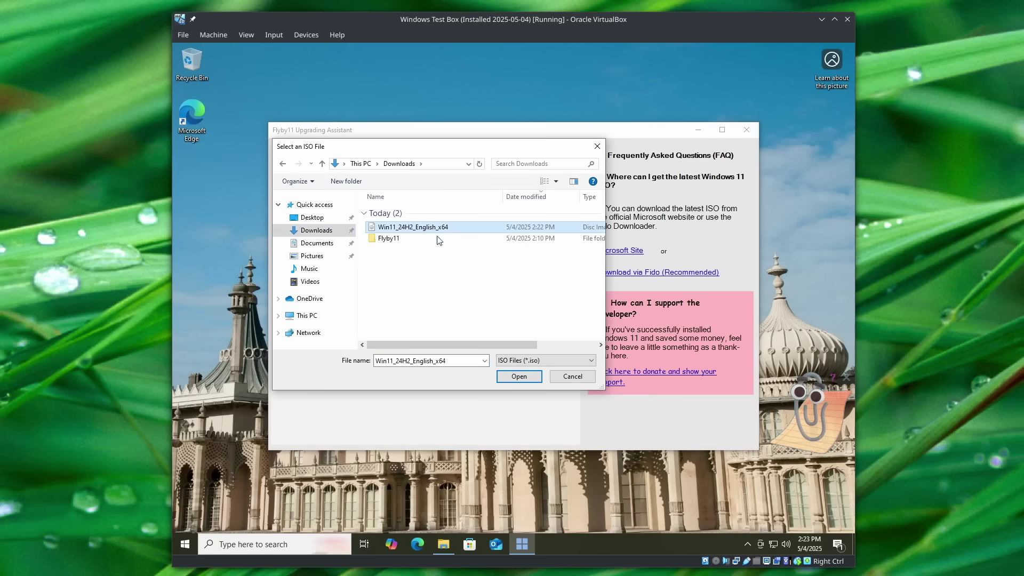
click(506, 377)
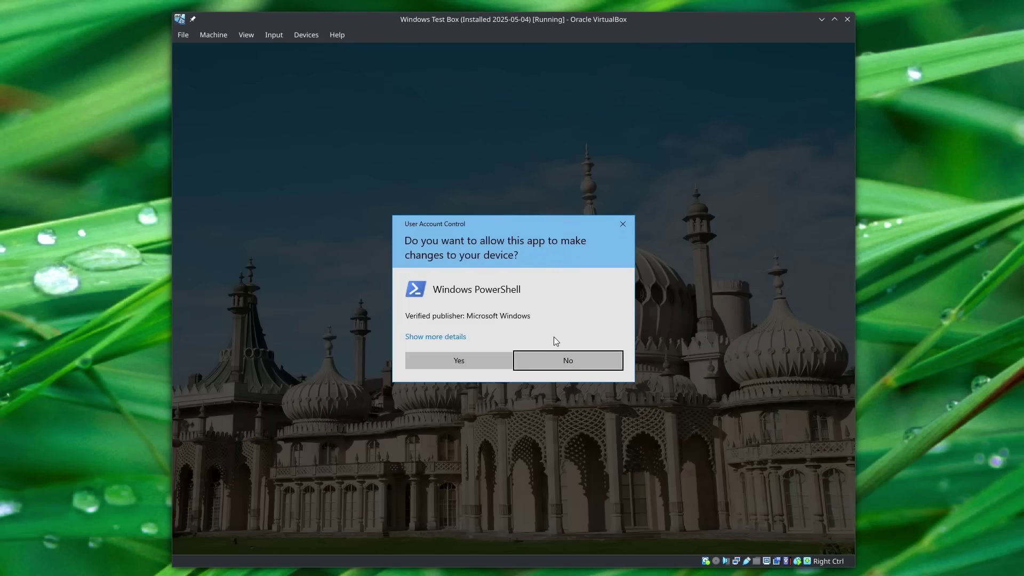
Allow Windows PowerShell to make changes, then dismiss Flyby11's Success notice.
click(475, 363)
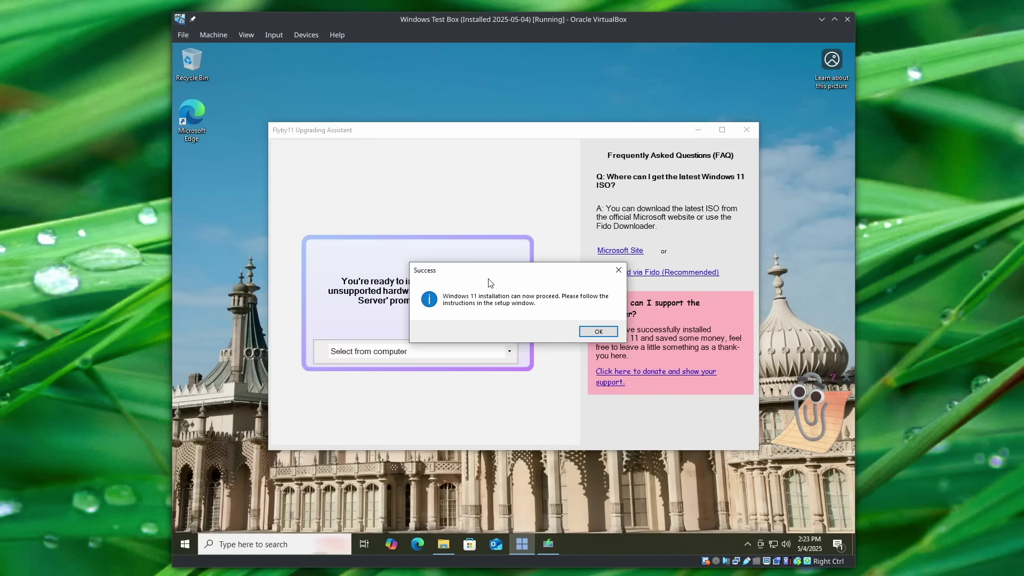
drag(489, 276, 286, 345)
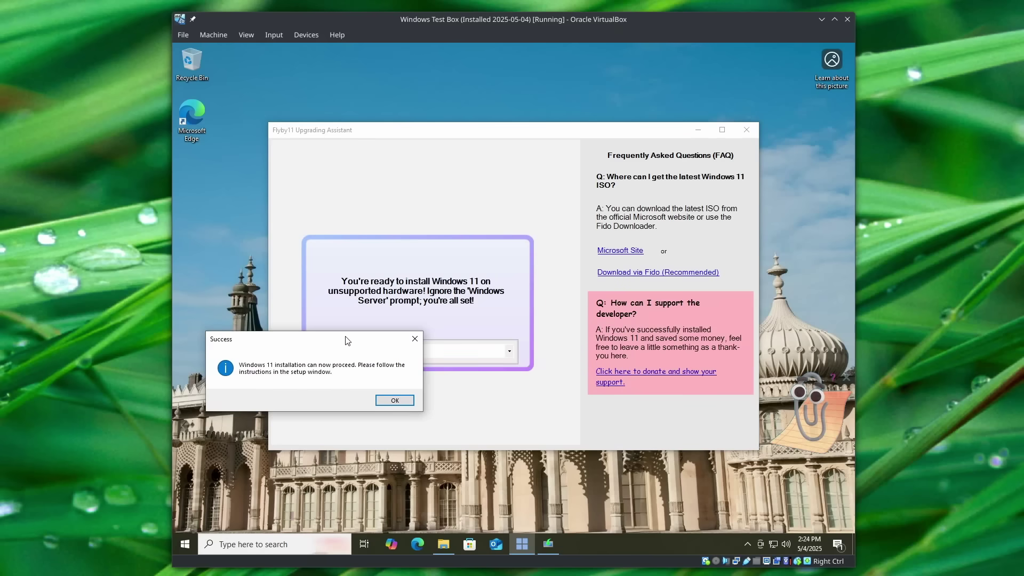
drag(347, 340, 525, 268)
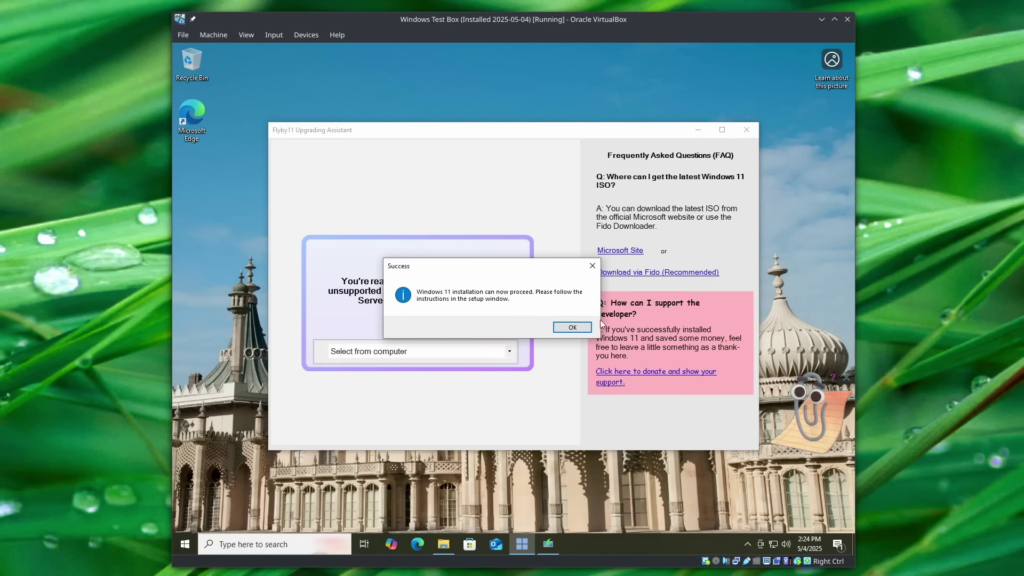
click(548, 543)
click(548, 544)
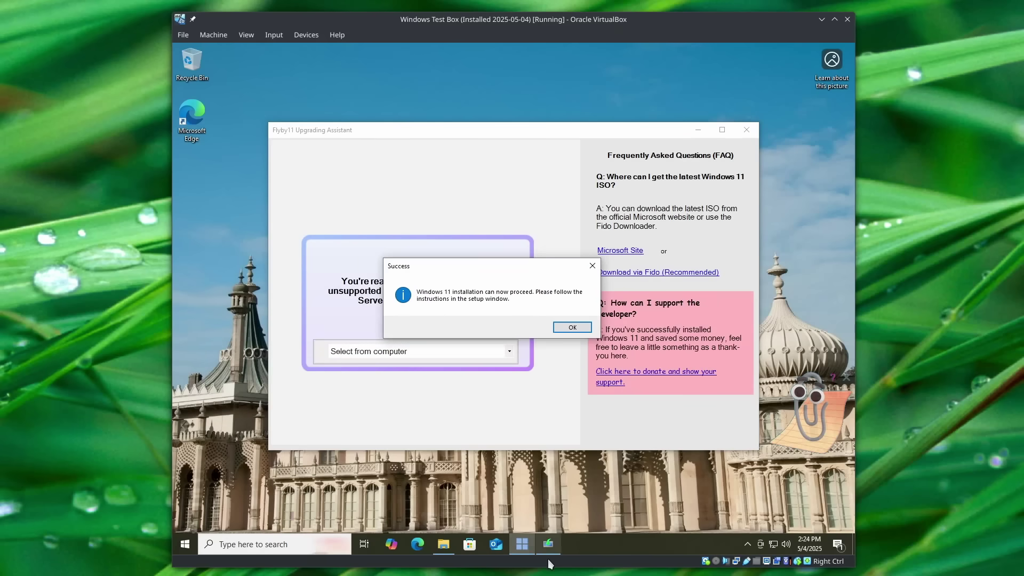
drag(529, 268, 365, 263)
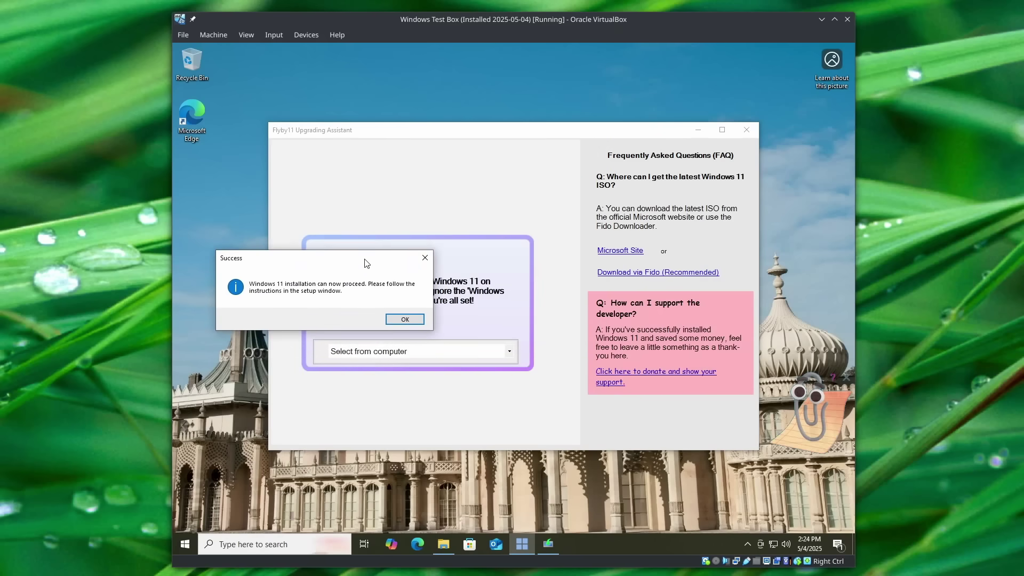
click(410, 322)
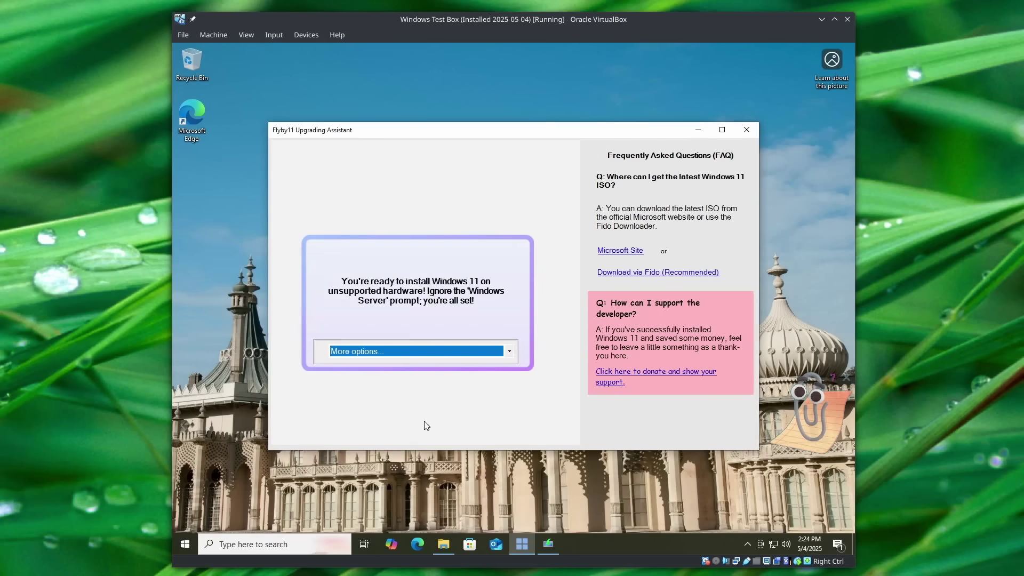
Have Windows Server Setup download updates, drivers and optional features before continuing.
click(548, 545)
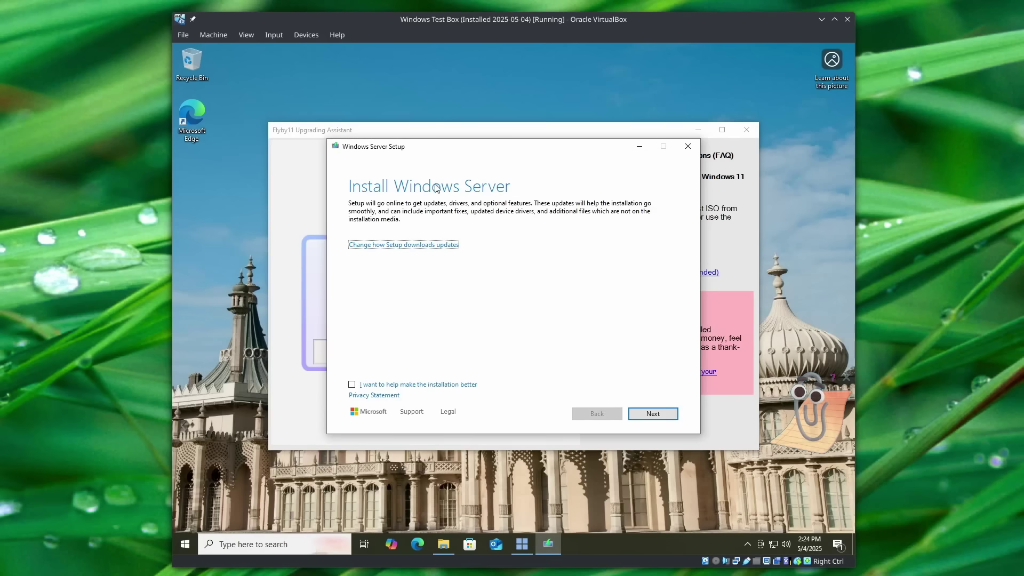
click(697, 129)
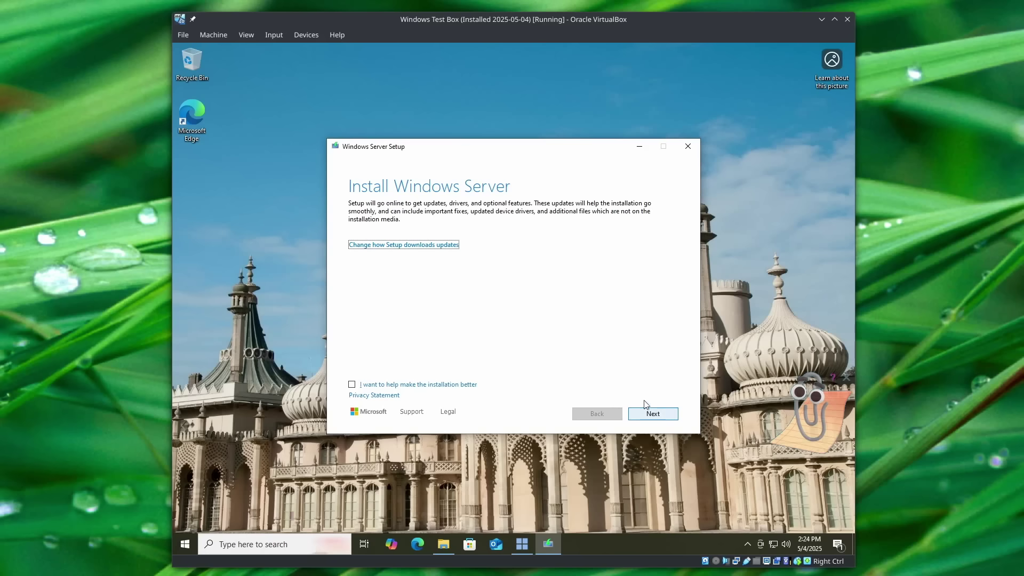
click(411, 245)
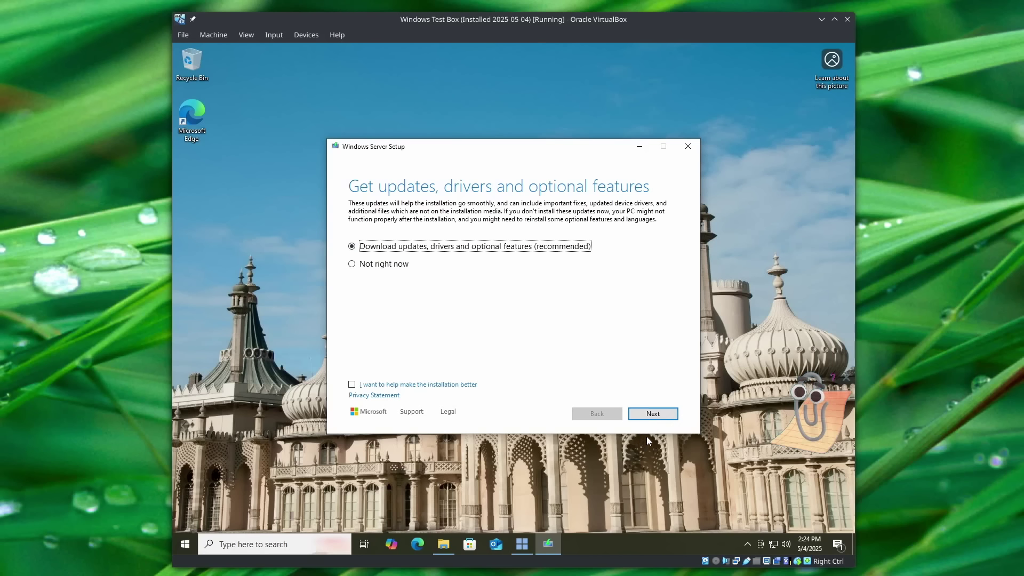
click(664, 422)
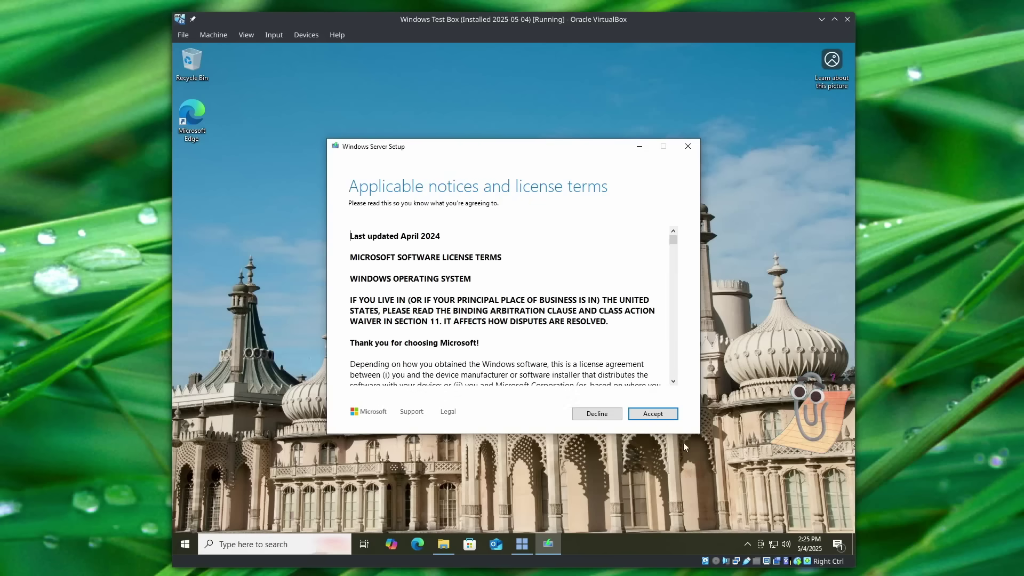
Accept the license, keep files, settings and apps, and install Windows 11 Pro.
click(670, 415)
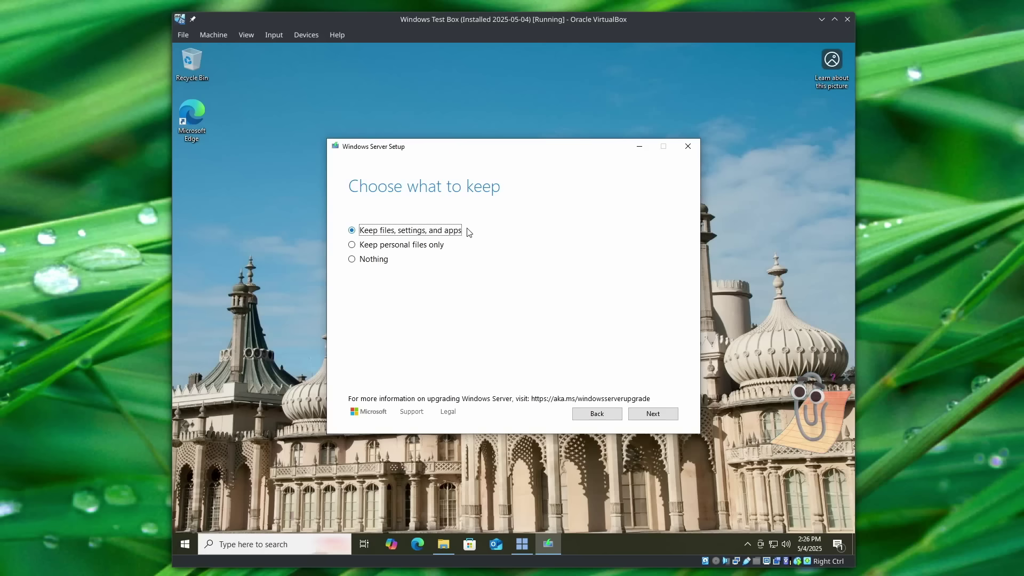
click(660, 415)
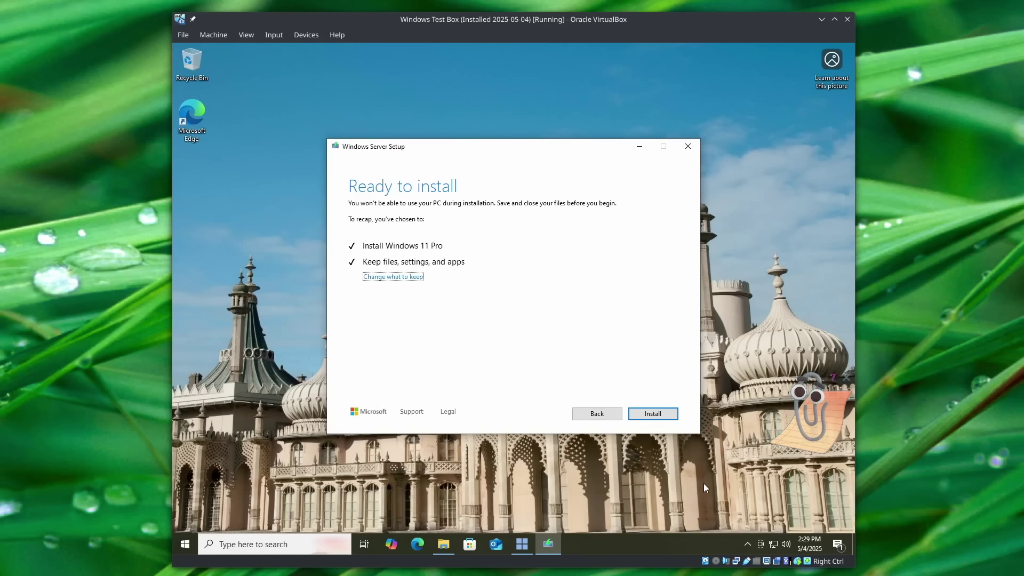
click(635, 413)
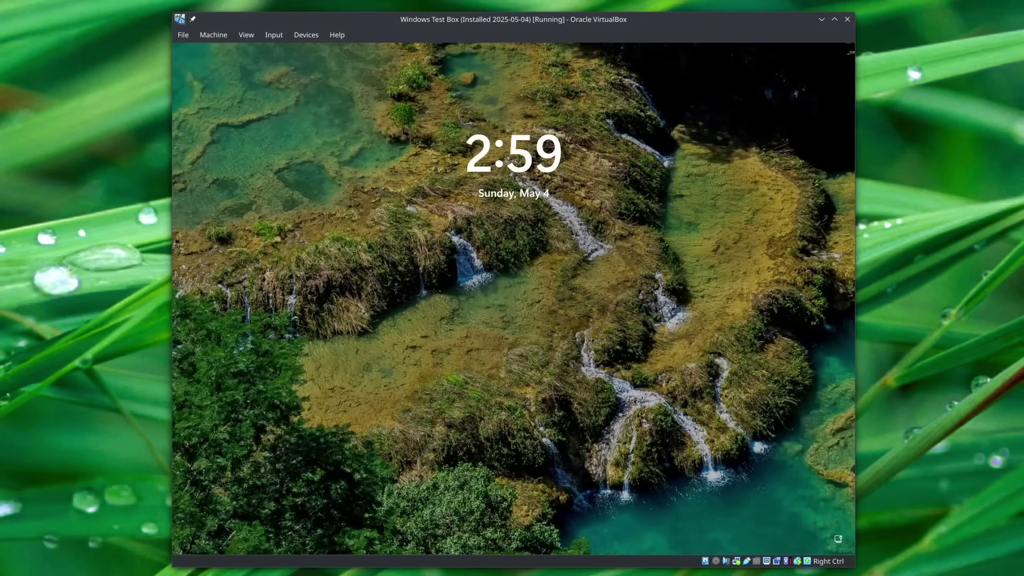
Sign in to the upgraded Windows 11 guest with the account password.
click(615, 505)
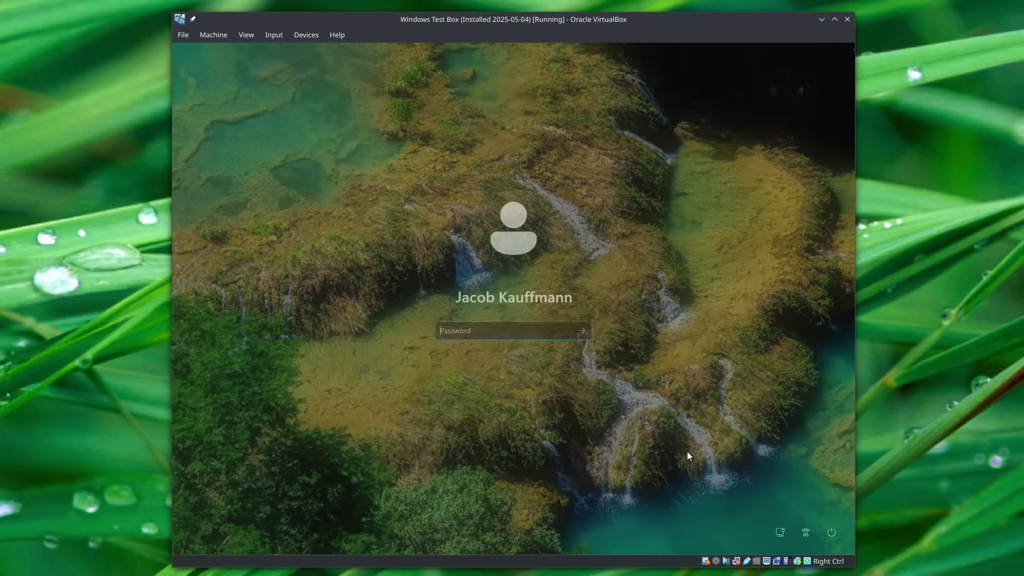
text(••••••••)
key(Return)
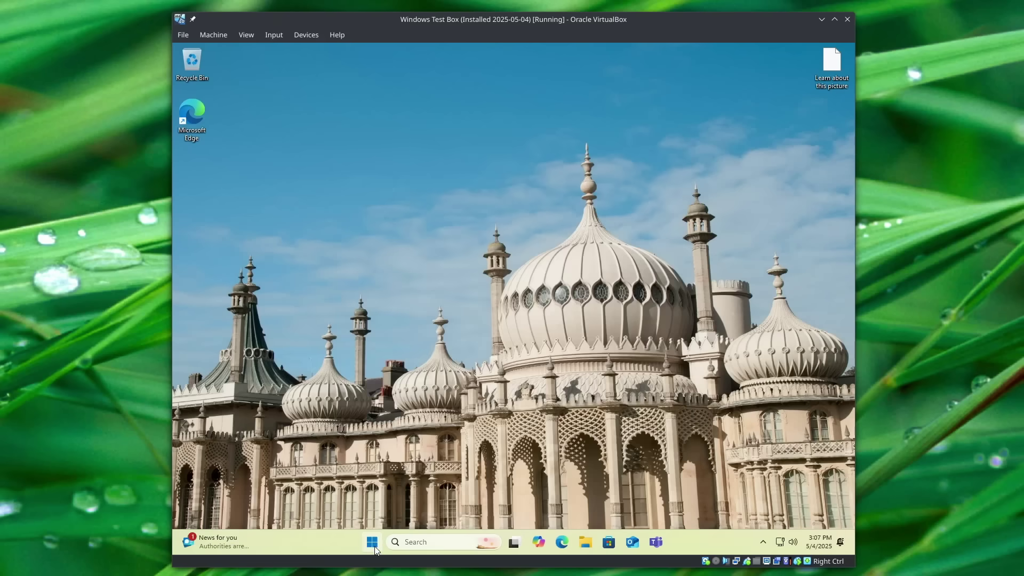
Search 'update' from Start and open Windows Update settings.
click(373, 543)
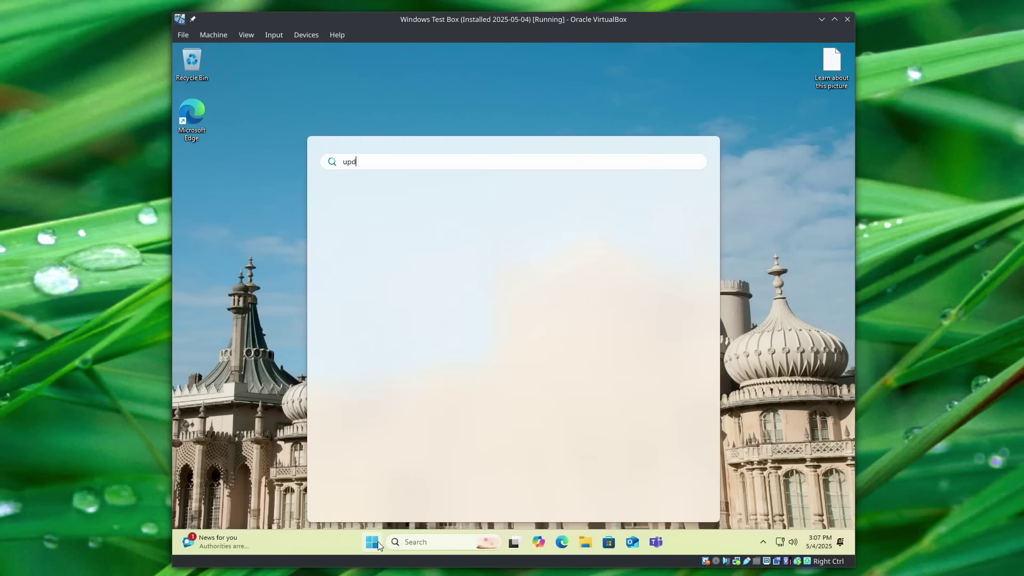
text(ate)
key(Return)
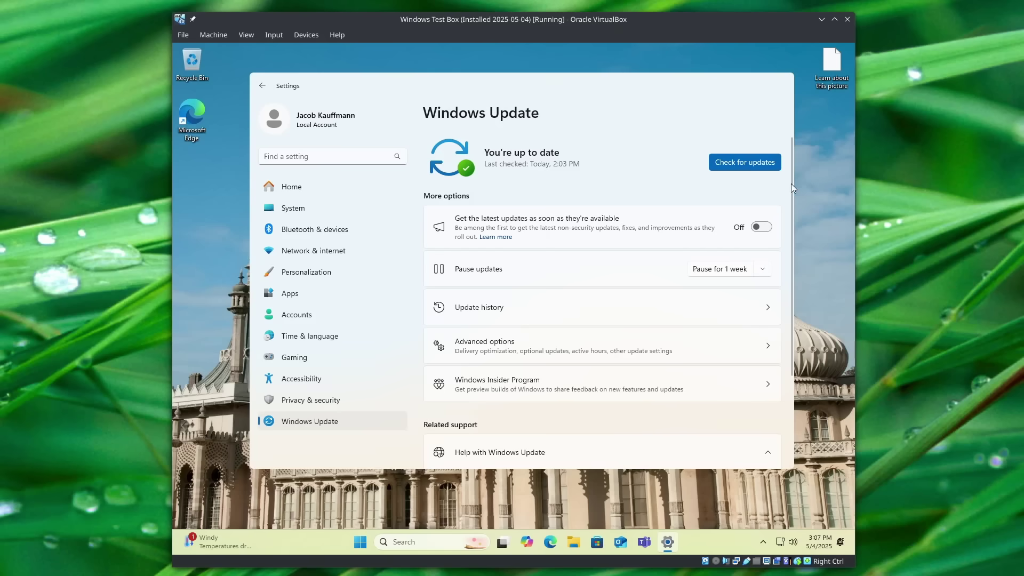
Check for updates on the Windows Update page and watch the 24H2 updates download.
click(264, 90)
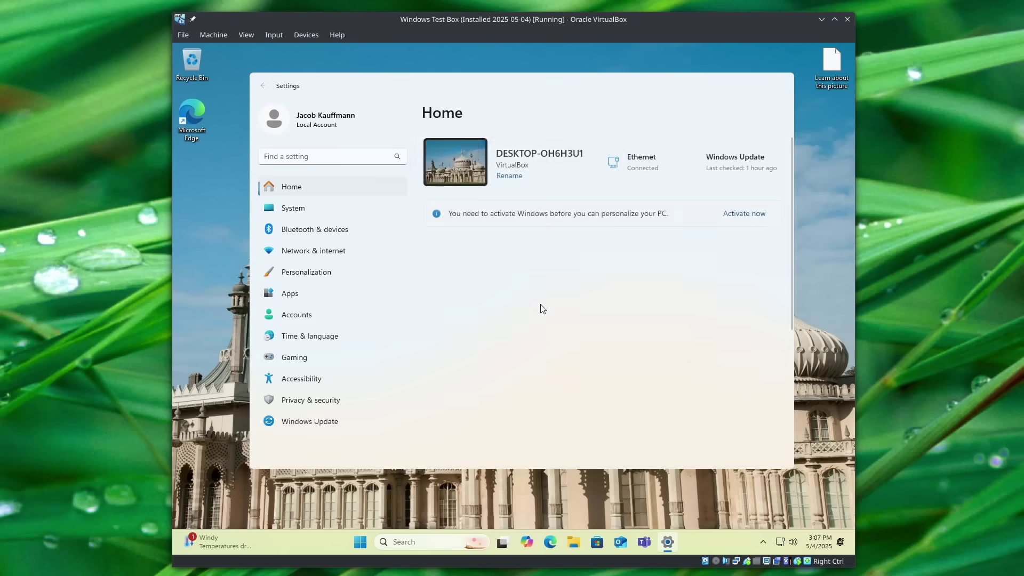
click(333, 426)
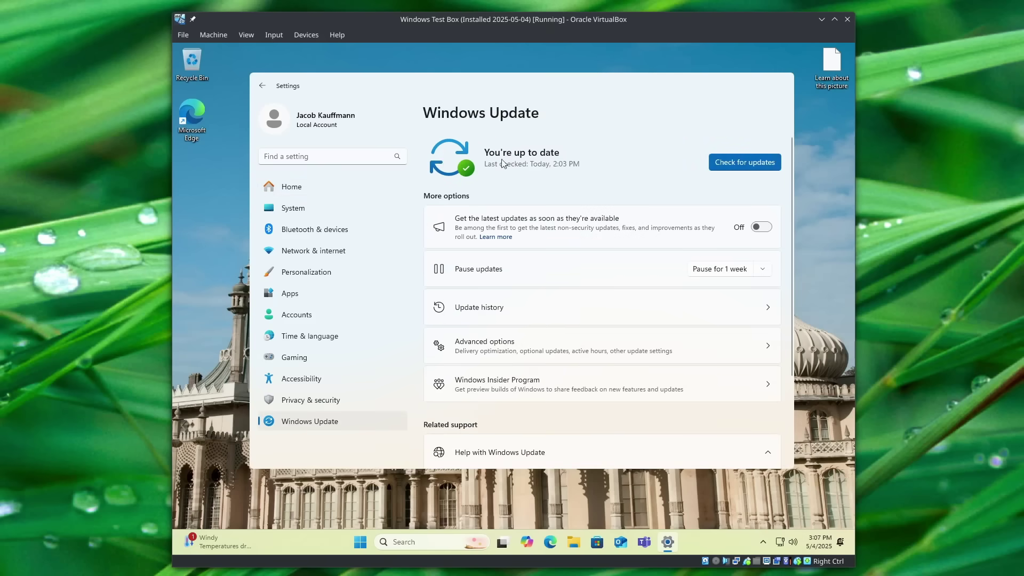
click(726, 168)
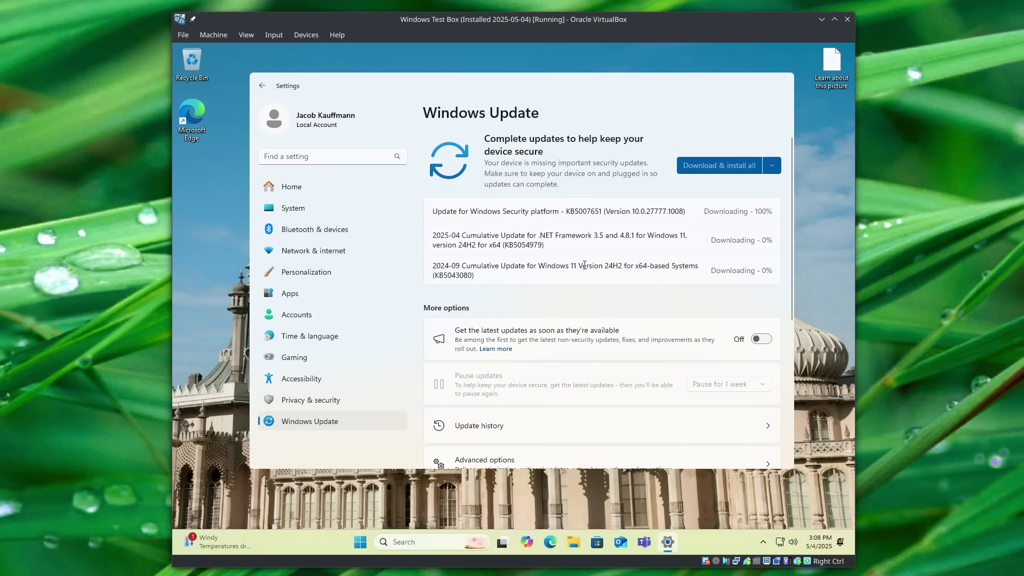
drag(586, 266, 622, 263)
click(619, 289)
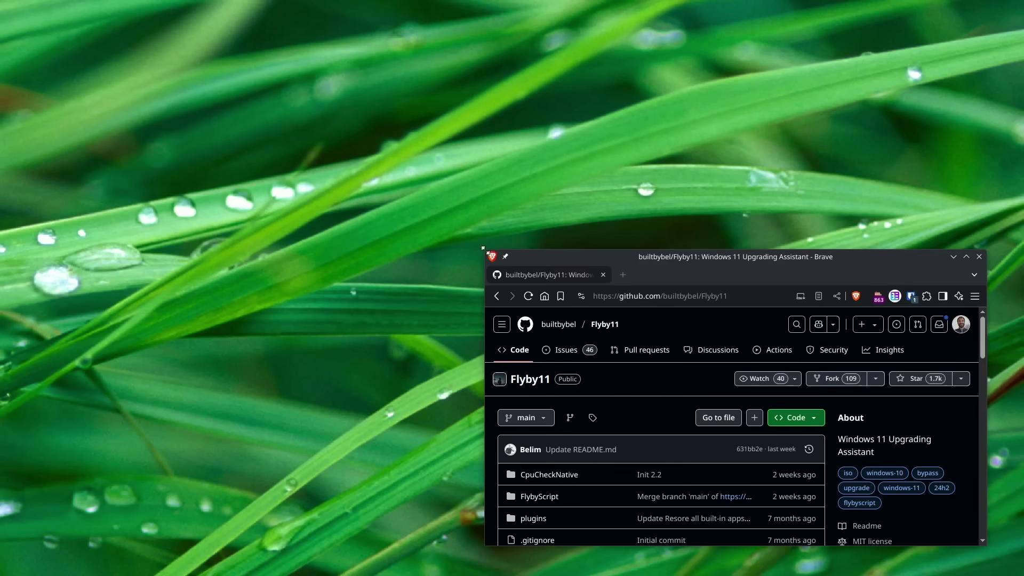
Enlarge the Brave window and open the Flyby11 2.4 release from the repository page.
drag(460, 222, 38, 31)
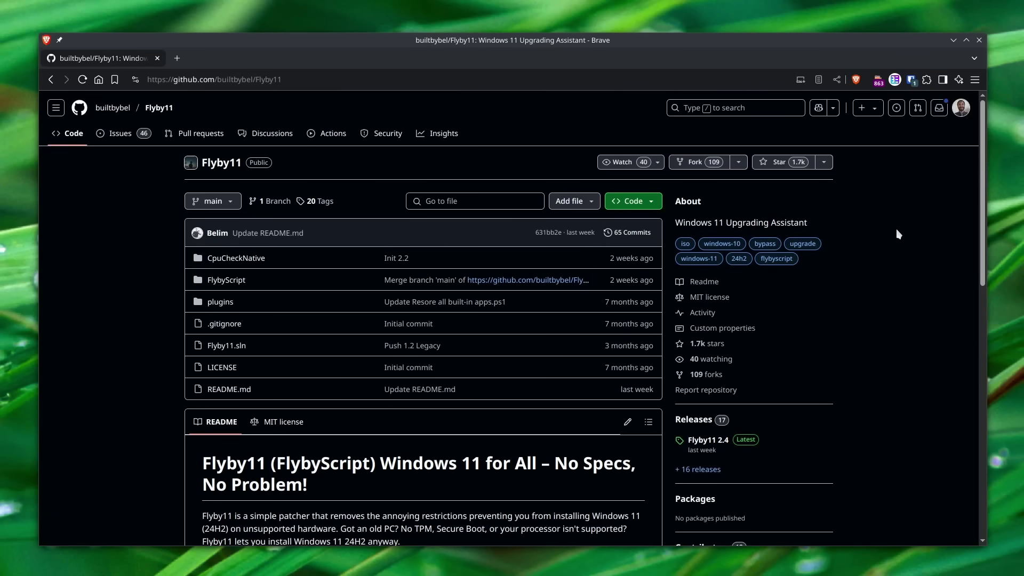
scroll(897, 234, down, 2)
scroll(746, 232, down, 2)
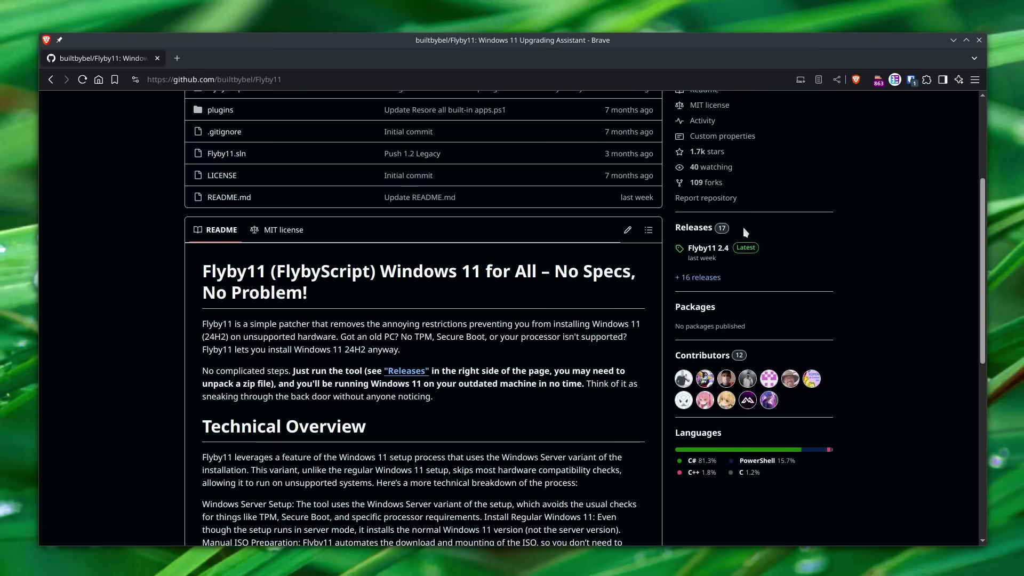
click(708, 249)
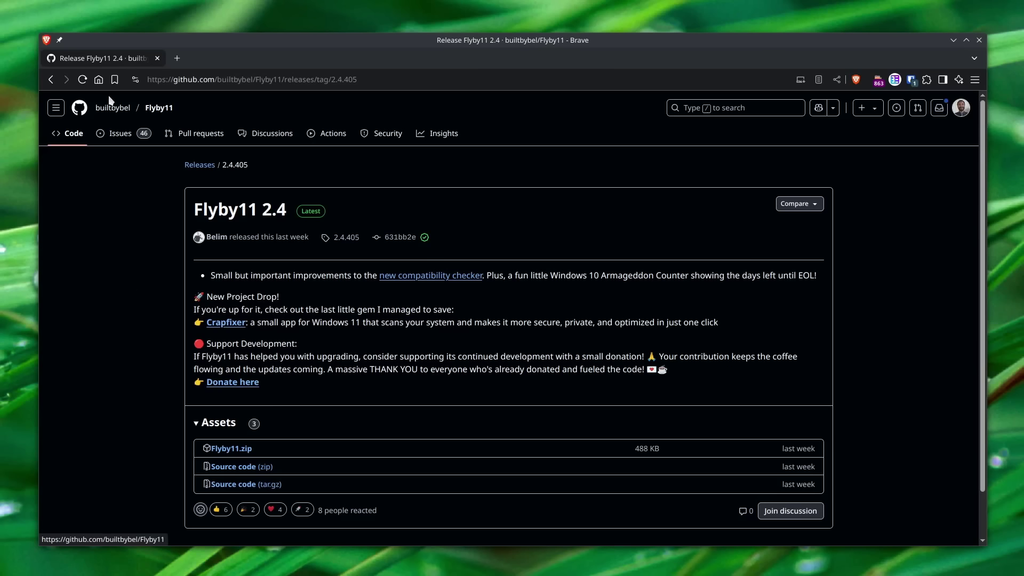
Browse the Flyby11 developer's GitHub profile, then open a new blank tab.
click(201, 133)
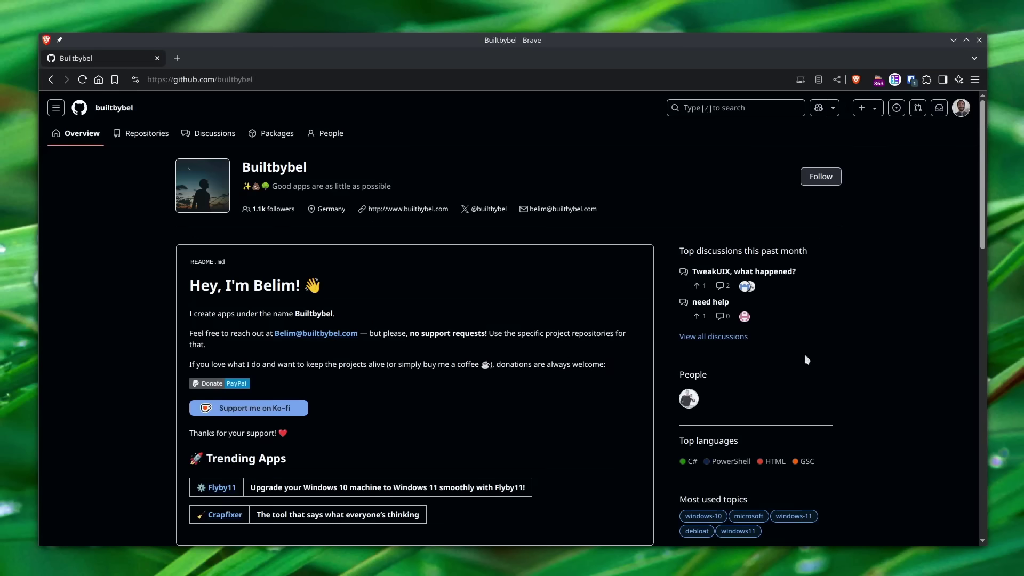
scroll(121, 293, down, 7)
scroll(121, 293, down, 2)
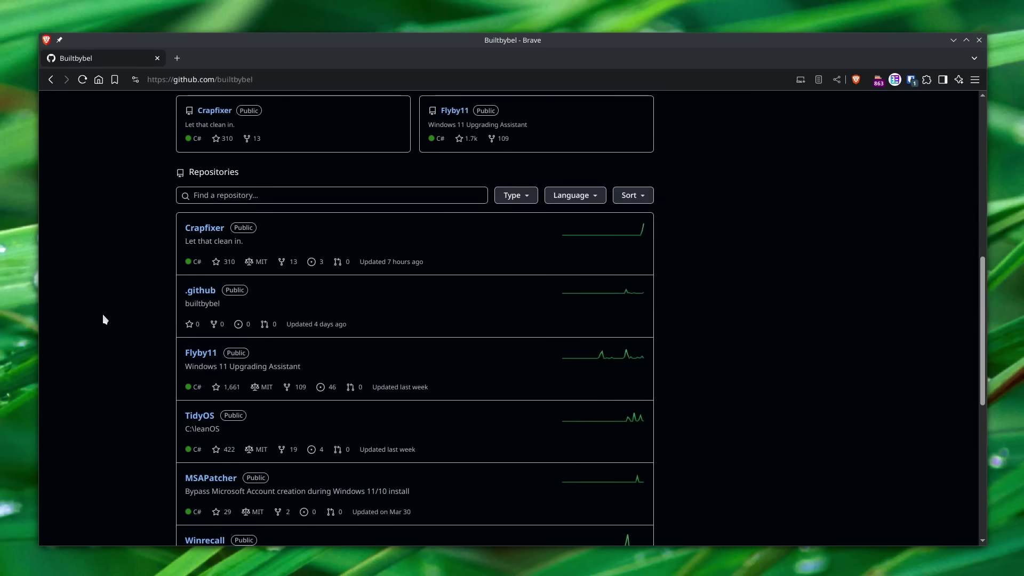
key(ctrl+t)
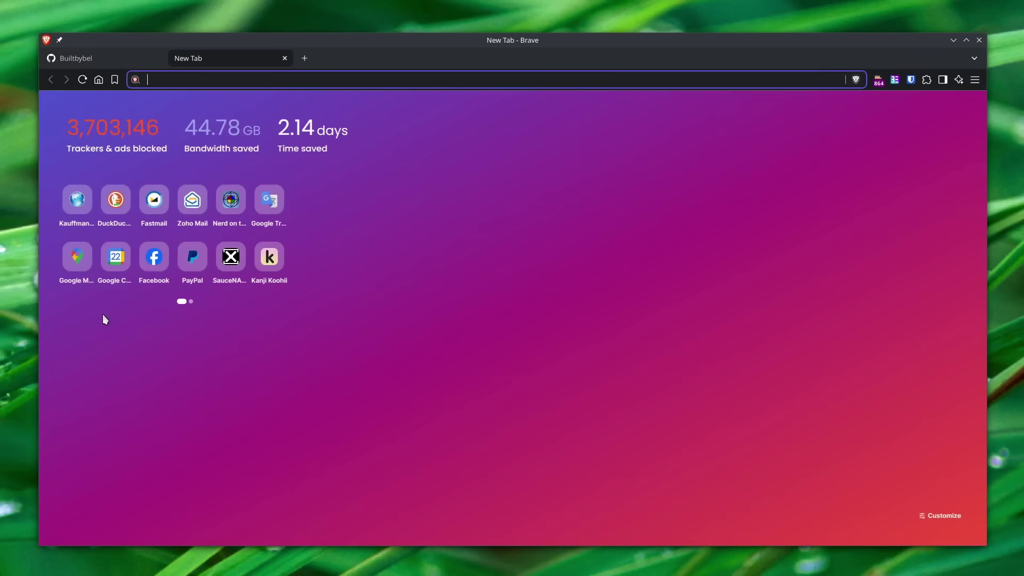
text(https://nerdclub.nots.co)
key(Return)
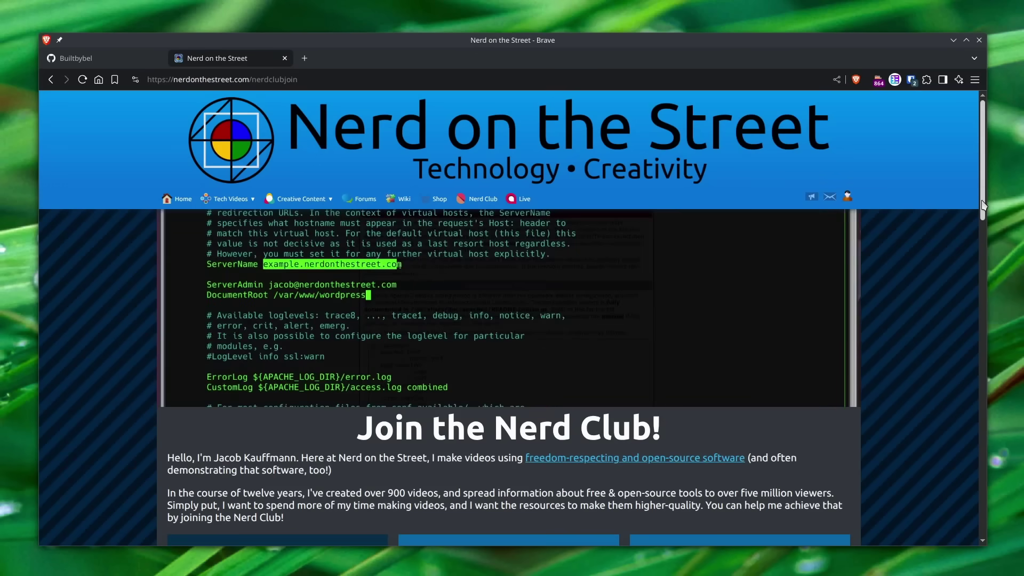
drag(984, 205, 986, 281)
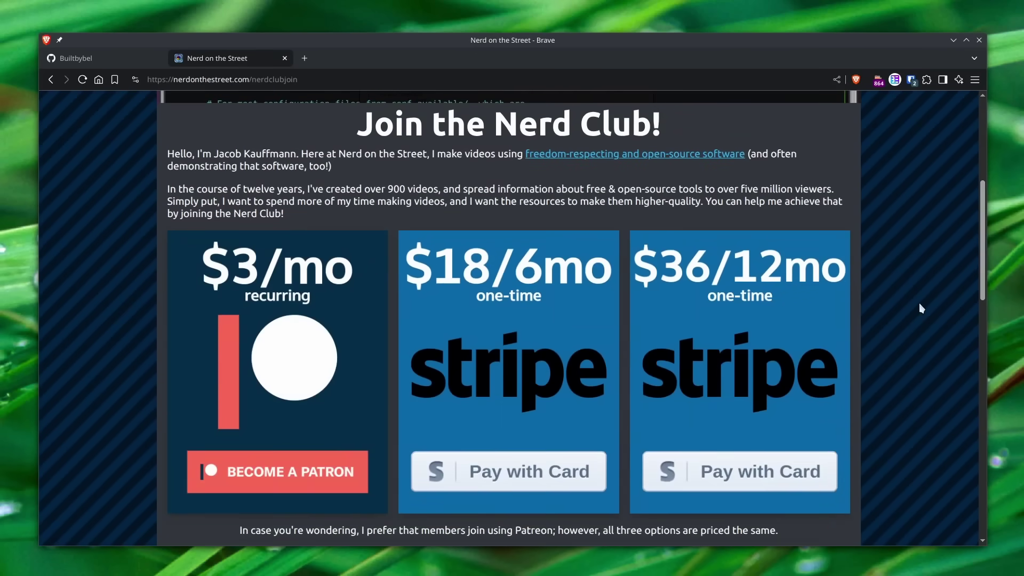
middle_click(258, 55)
click(51, 79)
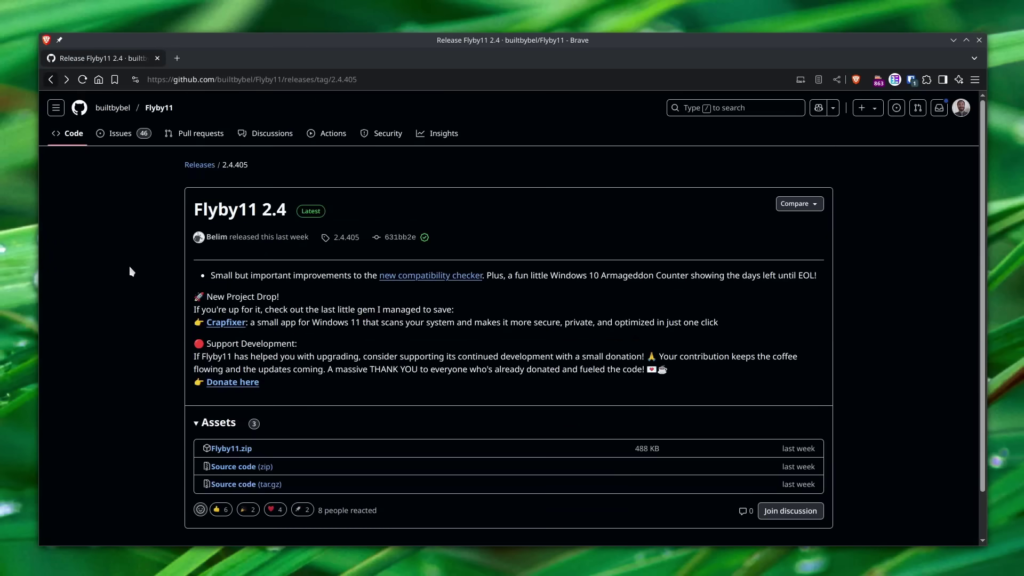